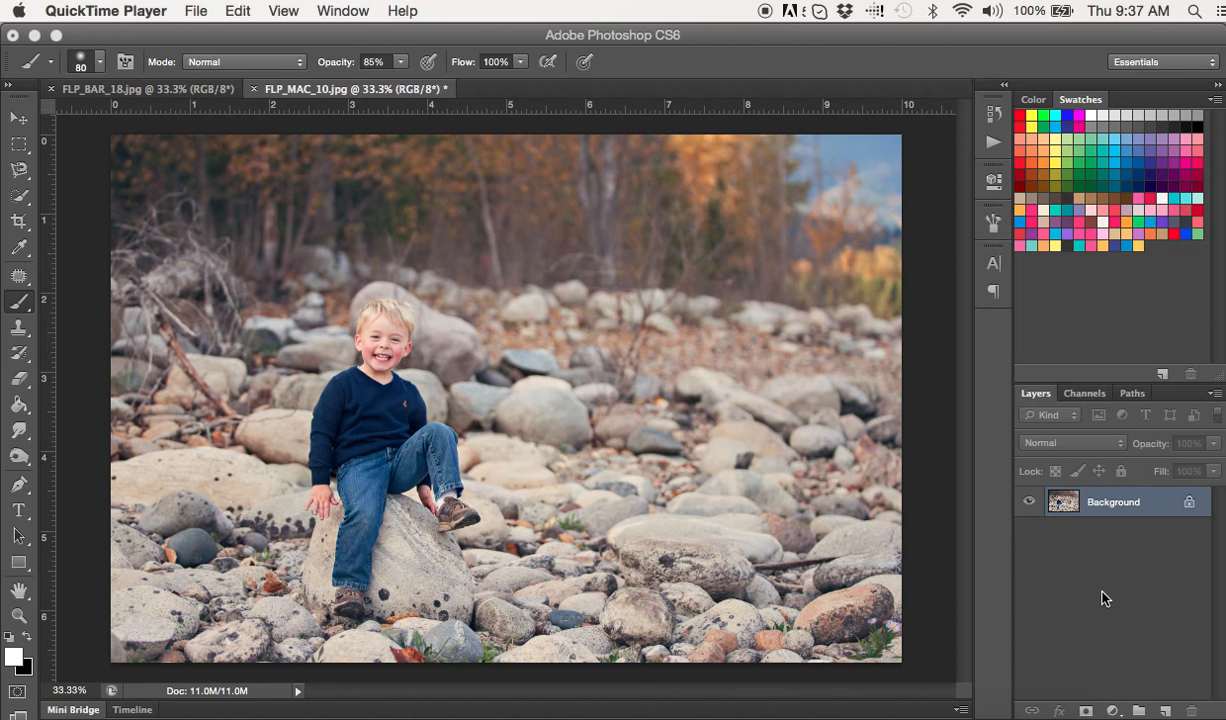
Run the Winterize - Brush On action from the FLP Let It Snow Collection on the photo
click(1000, 141)
click(994, 141)
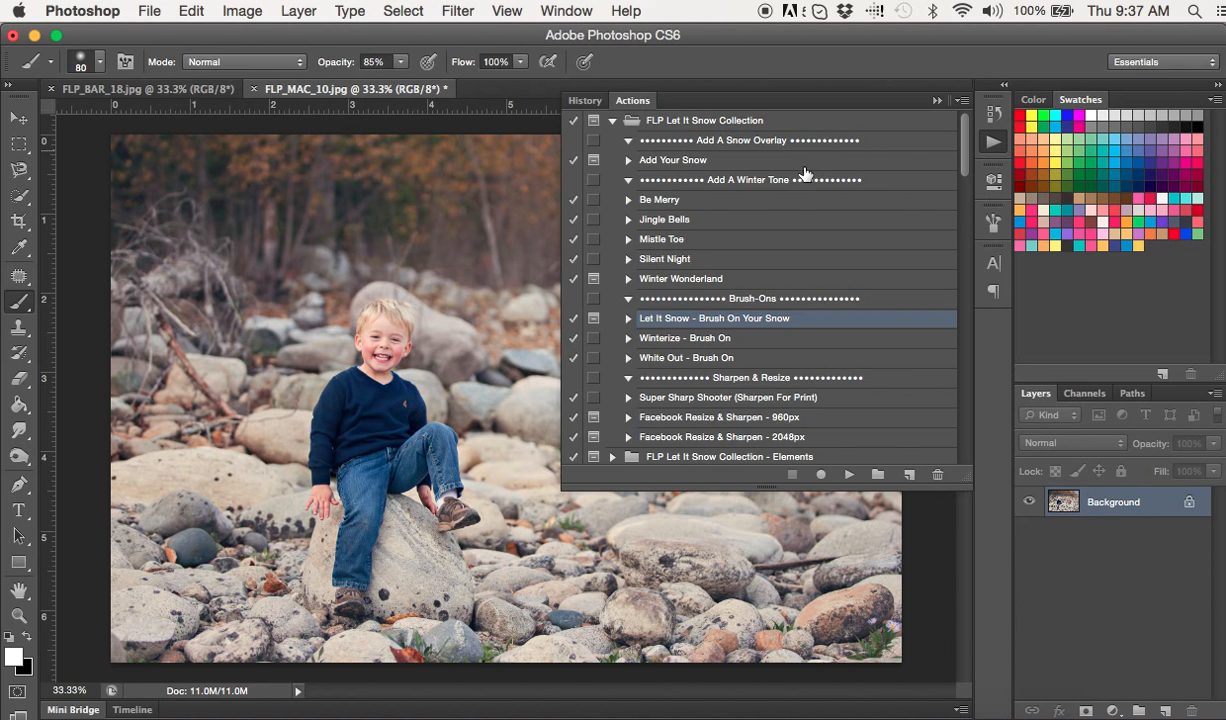
click(725, 340)
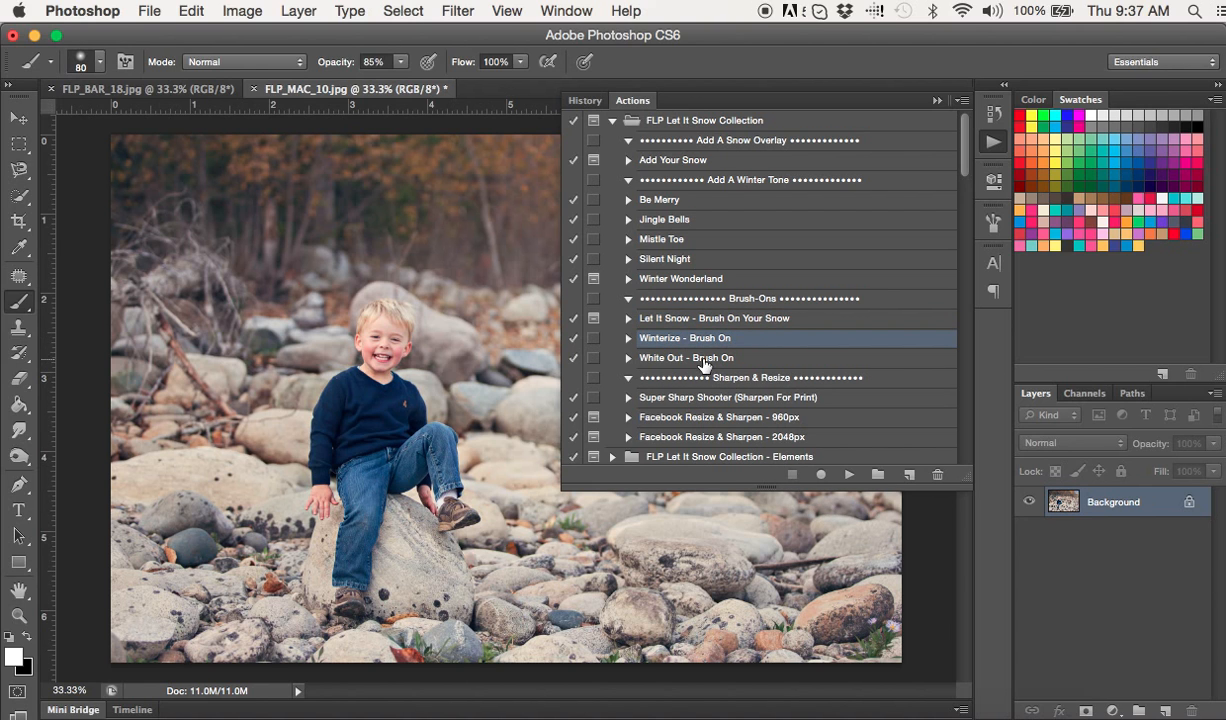
click(847, 475)
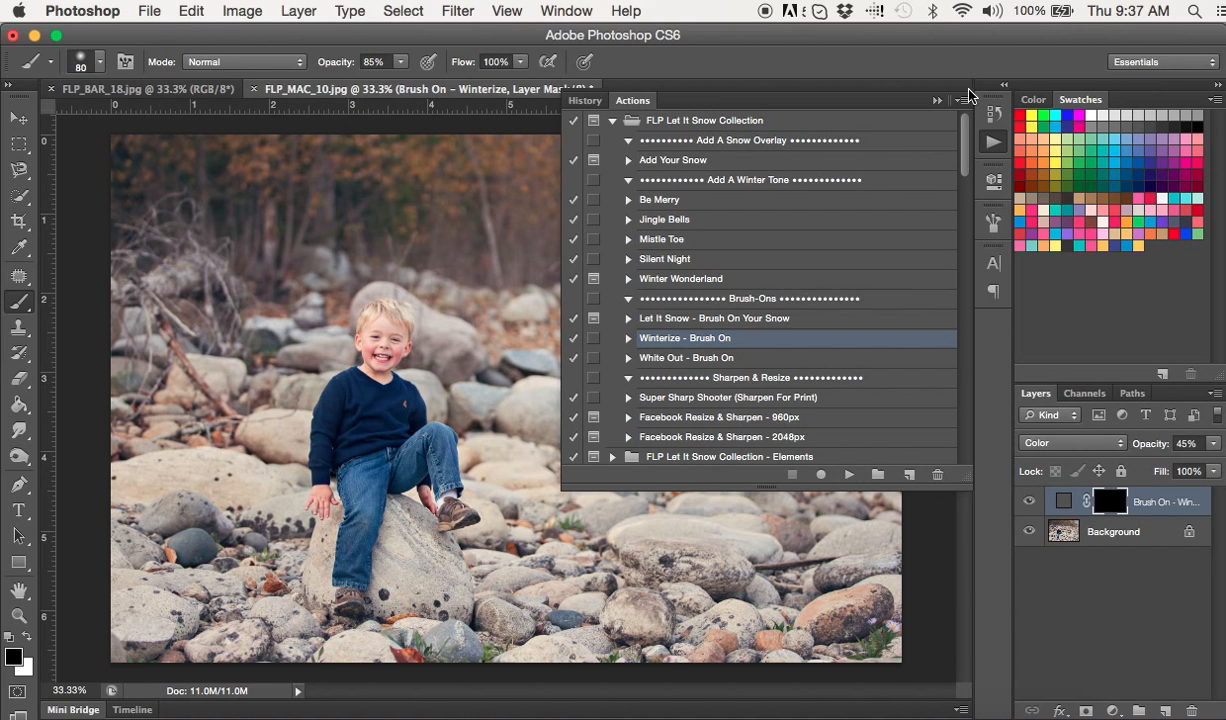
click(937, 100)
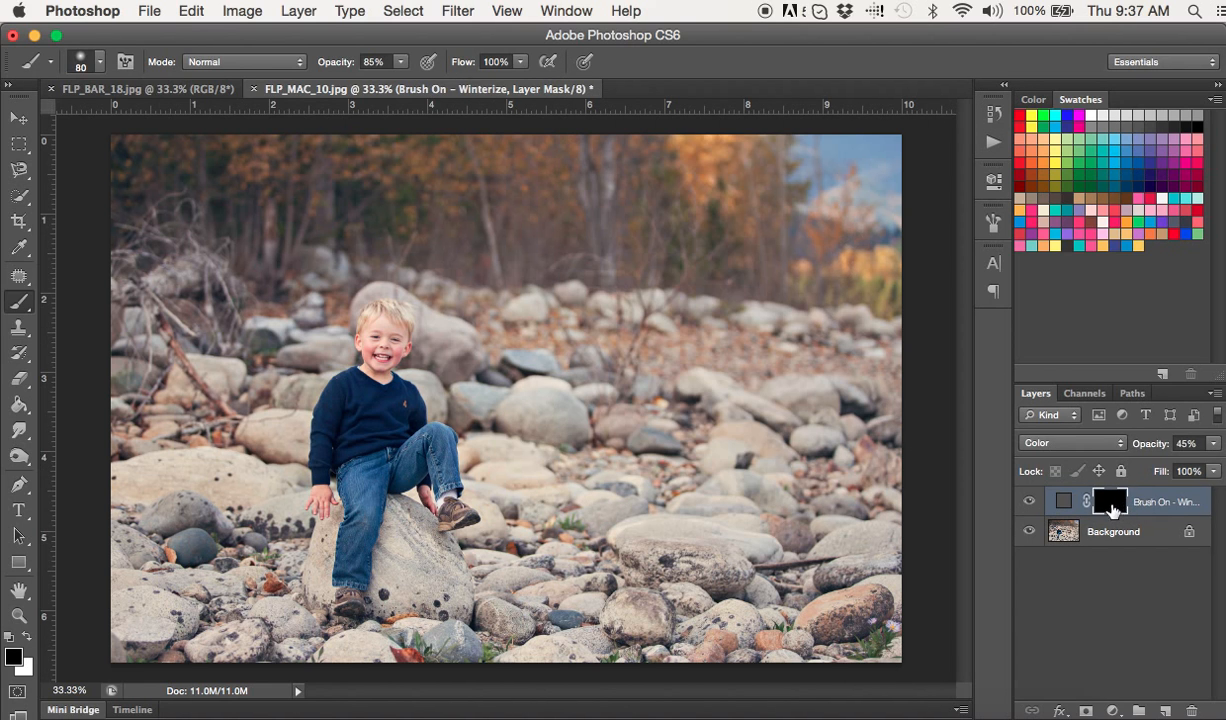
Paint the Winterize mask white with a 600 px brush over the trees and rocks around the boy, and compare the photo with and without the layer
click(28, 634)
key(bracketright)
key(bracketright)
key(bracketright)
key(bracketright)
key(bracketright)
key(bracketright)
key(bracketright)
key(bracketright)
key(bracketright)
key(bracketright)
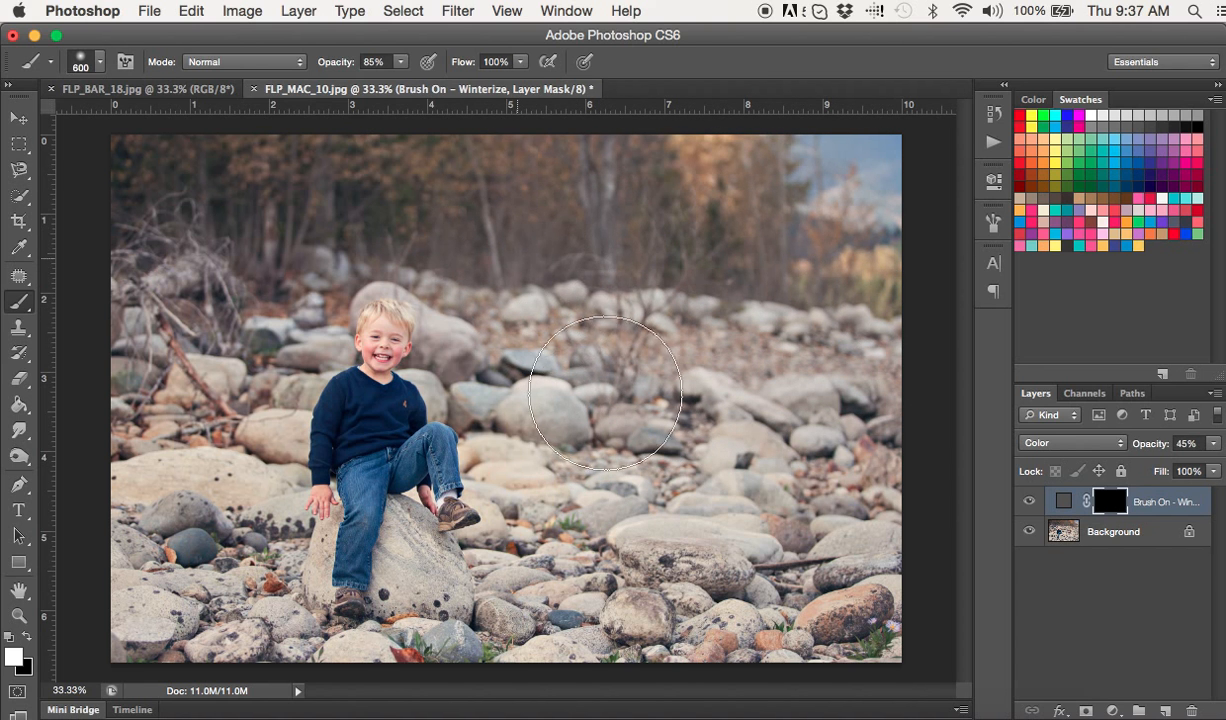
mouse_move(720, 460)
mouse_down()
mouse_move(770, 400)
mouse_move(847, 201)
mouse_up()
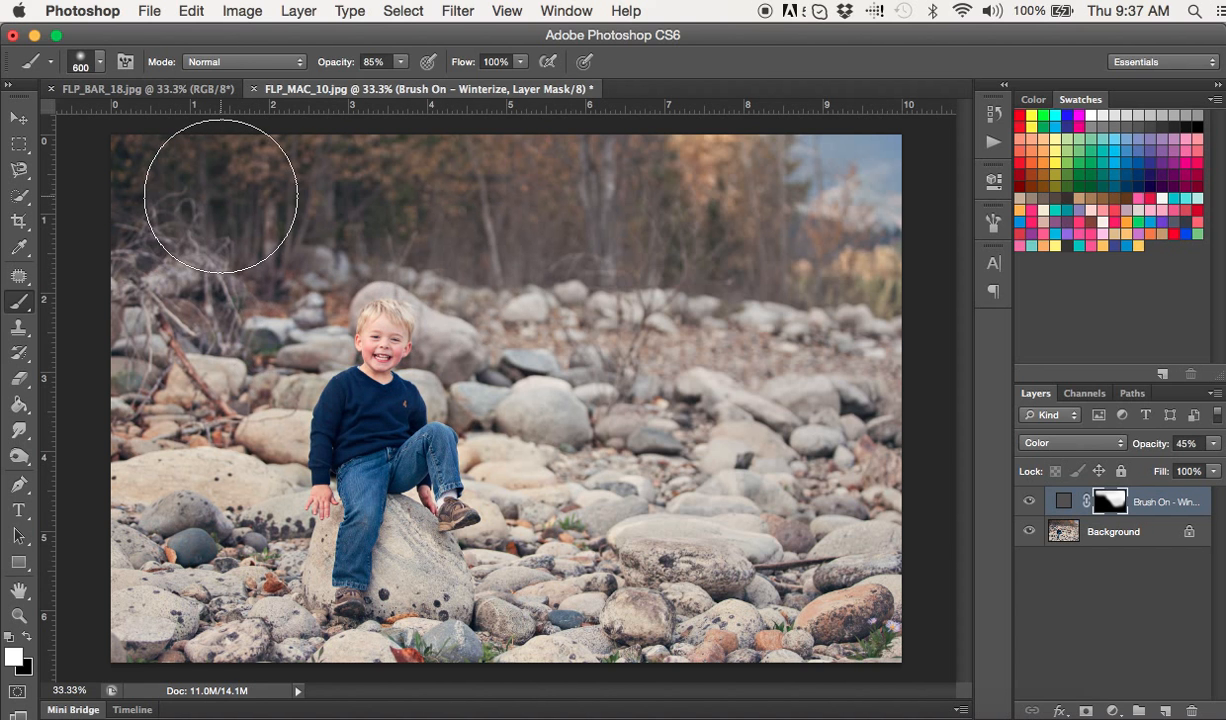
mouse_move(221, 195)
mouse_down()
mouse_move(197, 505)
mouse_move(187, 275)
mouse_move(150, 560)
mouse_up()
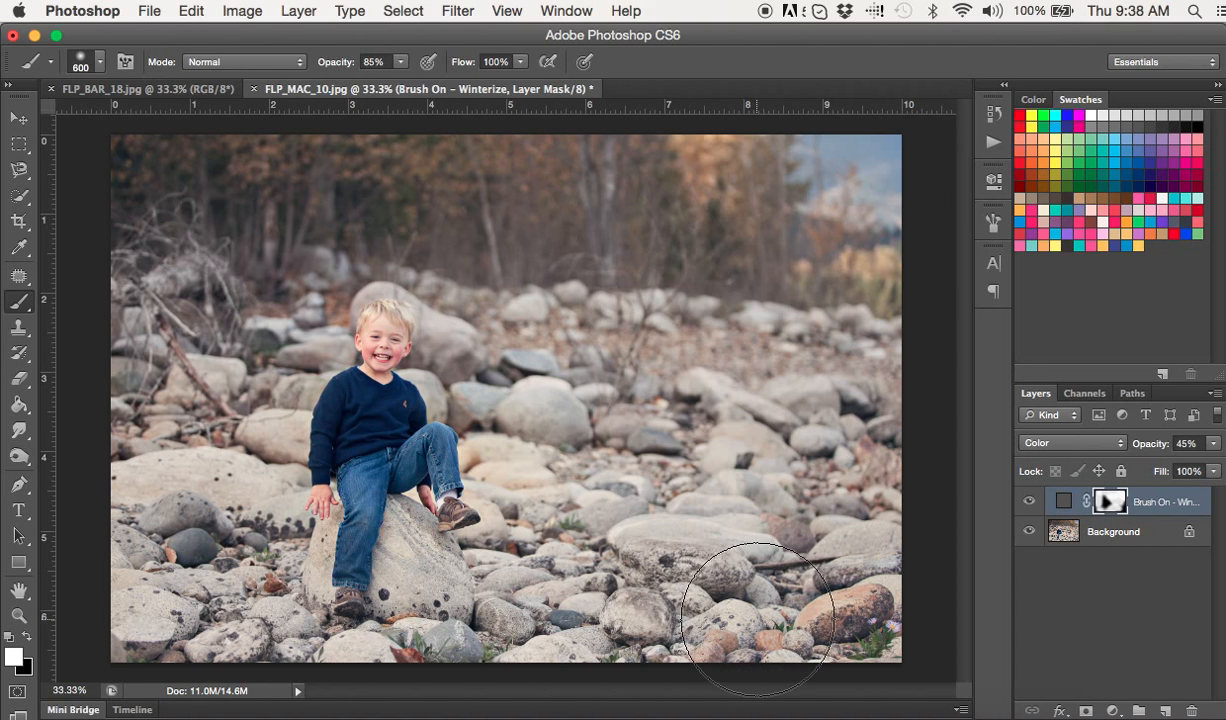
click(1029, 503)
click(1029, 503)
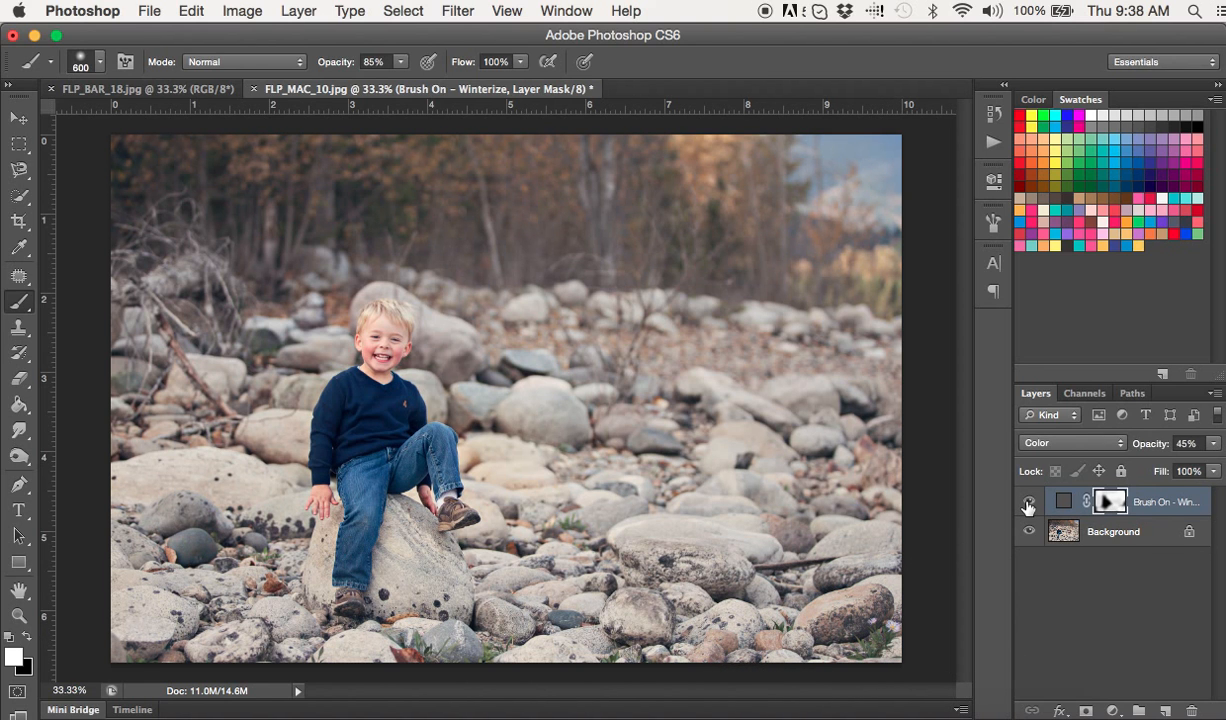
Run the Winter Wonderland action directly above the Background layer and continue past its brush instructions
click(1110, 530)
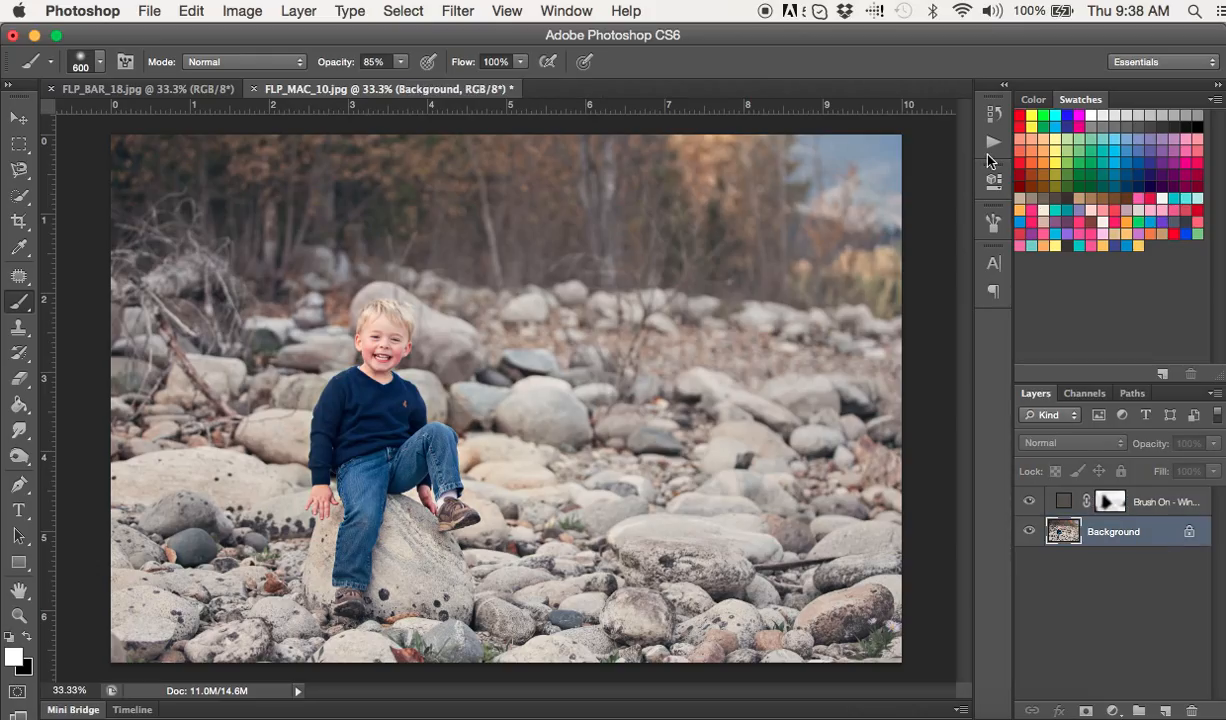
click(991, 143)
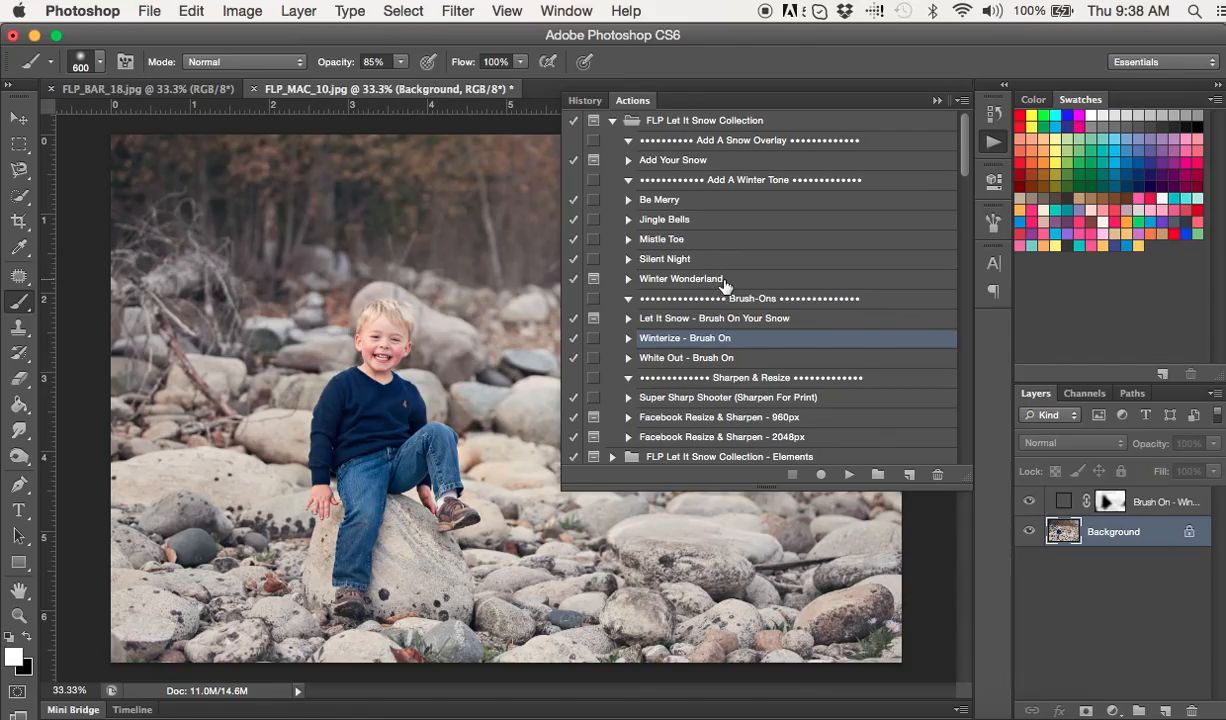
click(692, 278)
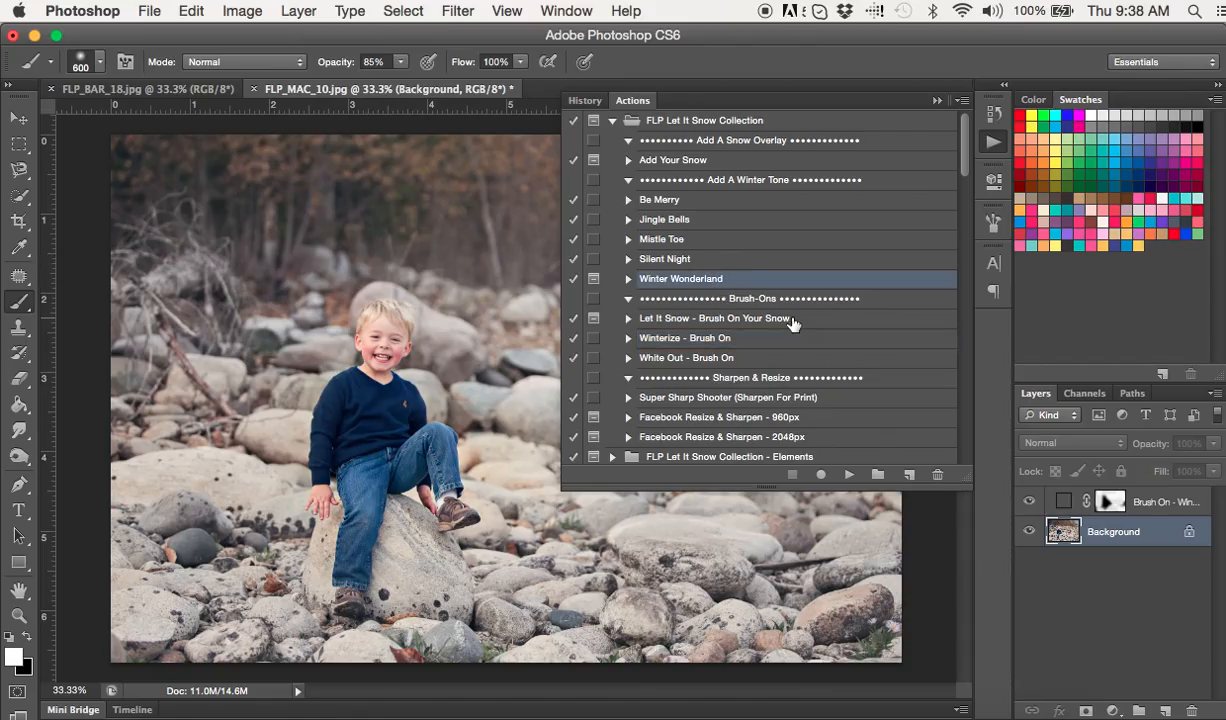
click(849, 474)
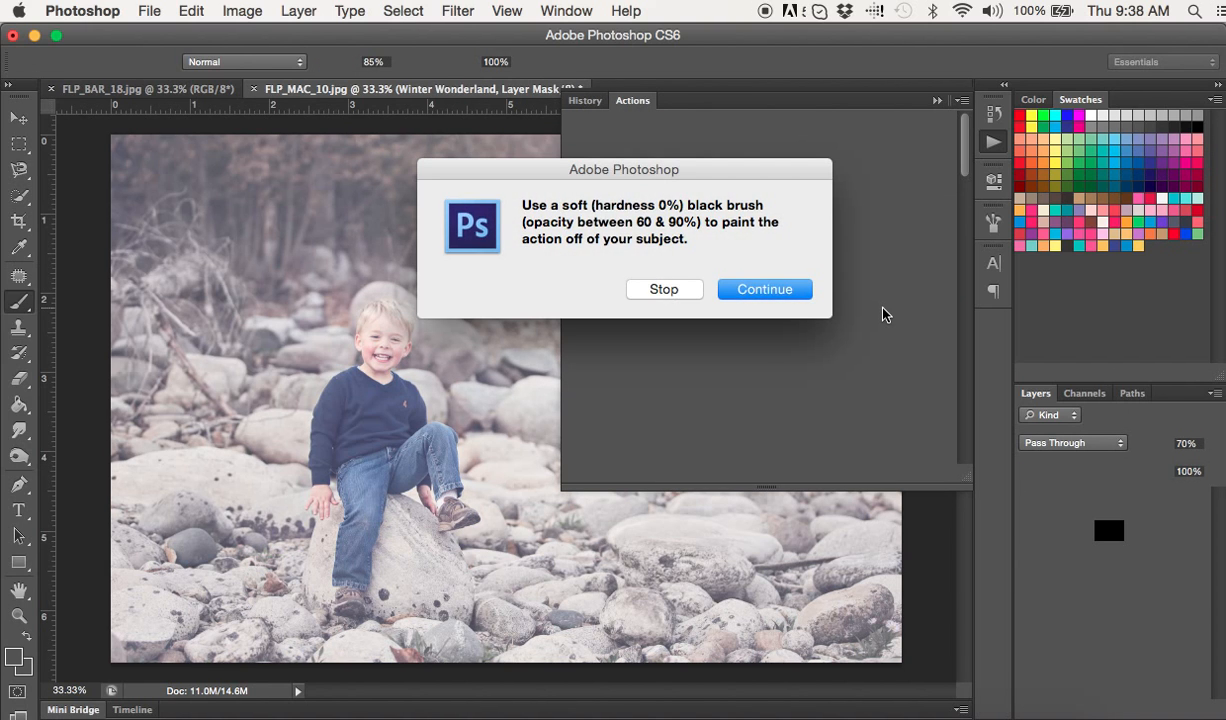
click(765, 290)
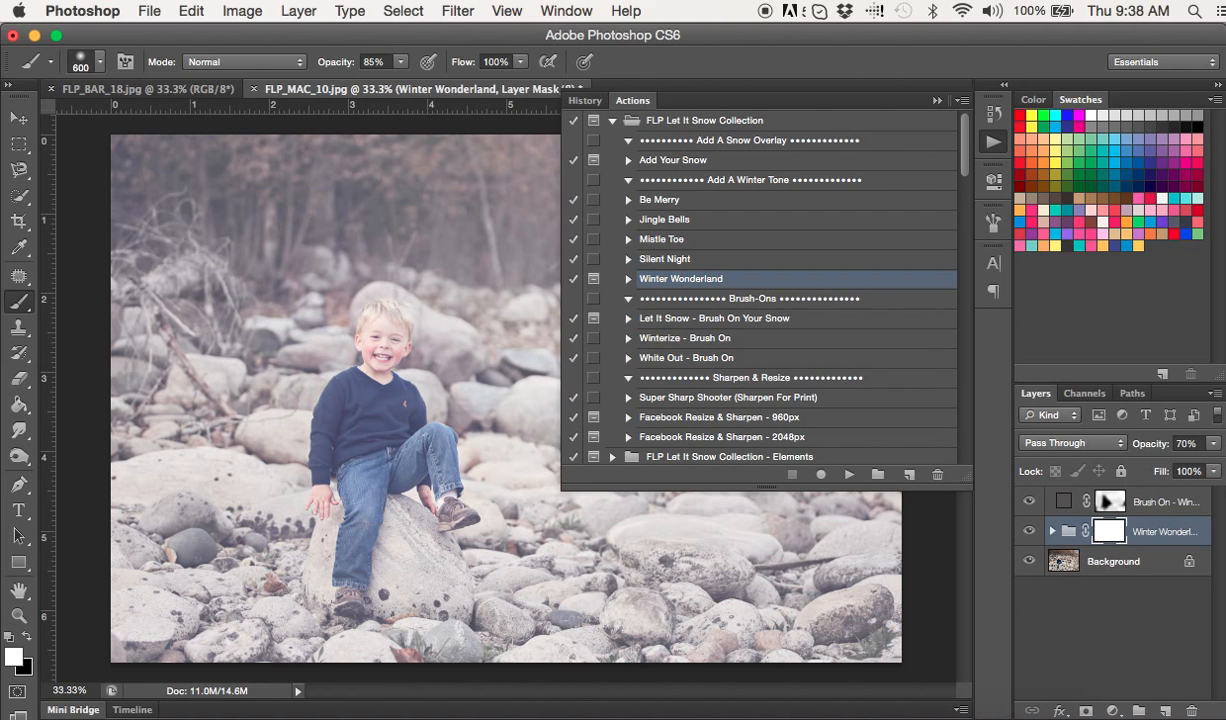
Paint the Winter Wonderland effect off the boy's body with a smaller black brush on the group's mask
click(29, 638)
click(937, 100)
key(bracketleft)
key(bracketleft)
key(bracketleft)
key(bracketleft)
key(bracketleft)
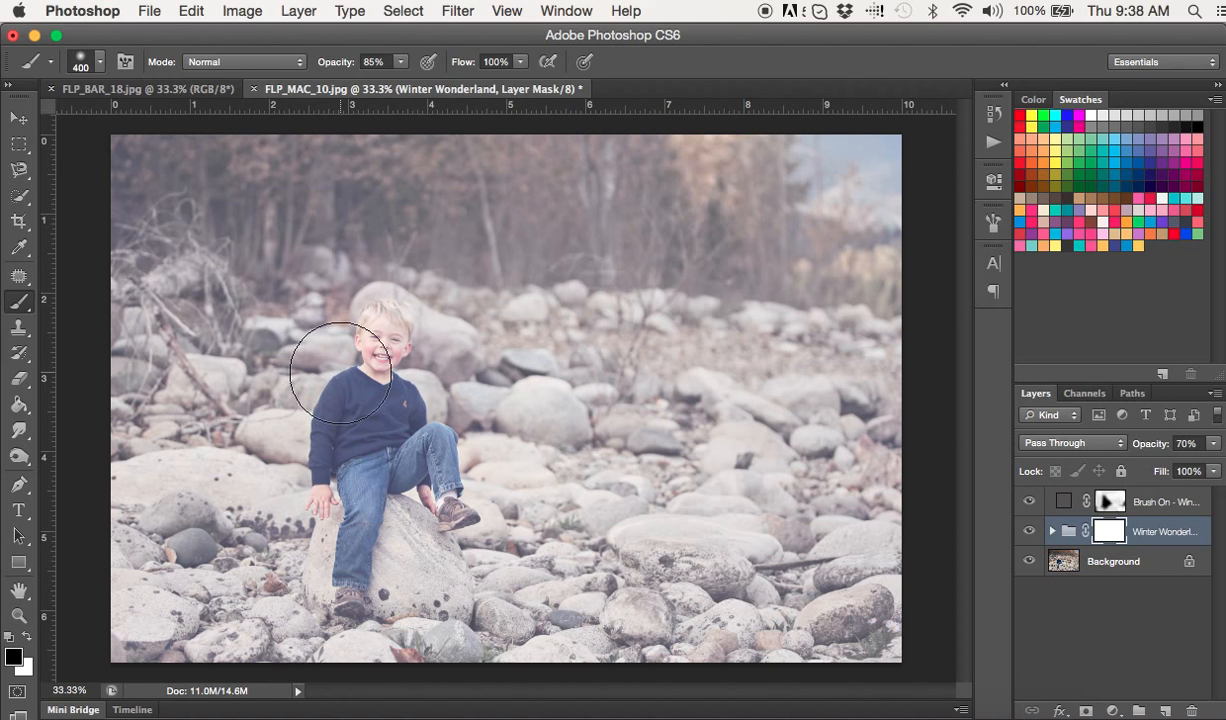
key(bracketleft)
mouse_move(368, 318)
mouse_down()
mouse_move(374, 391)
mouse_move(360, 384)
mouse_move(333, 416)
mouse_move(315, 463)
mouse_move(325, 468)
mouse_move(351, 435)
mouse_move(362, 472)
mouse_move(394, 382)
mouse_move(403, 452)
mouse_move(435, 453)
mouse_move(454, 518)
mouse_move(369, 459)
mouse_move(345, 582)
mouse_up()
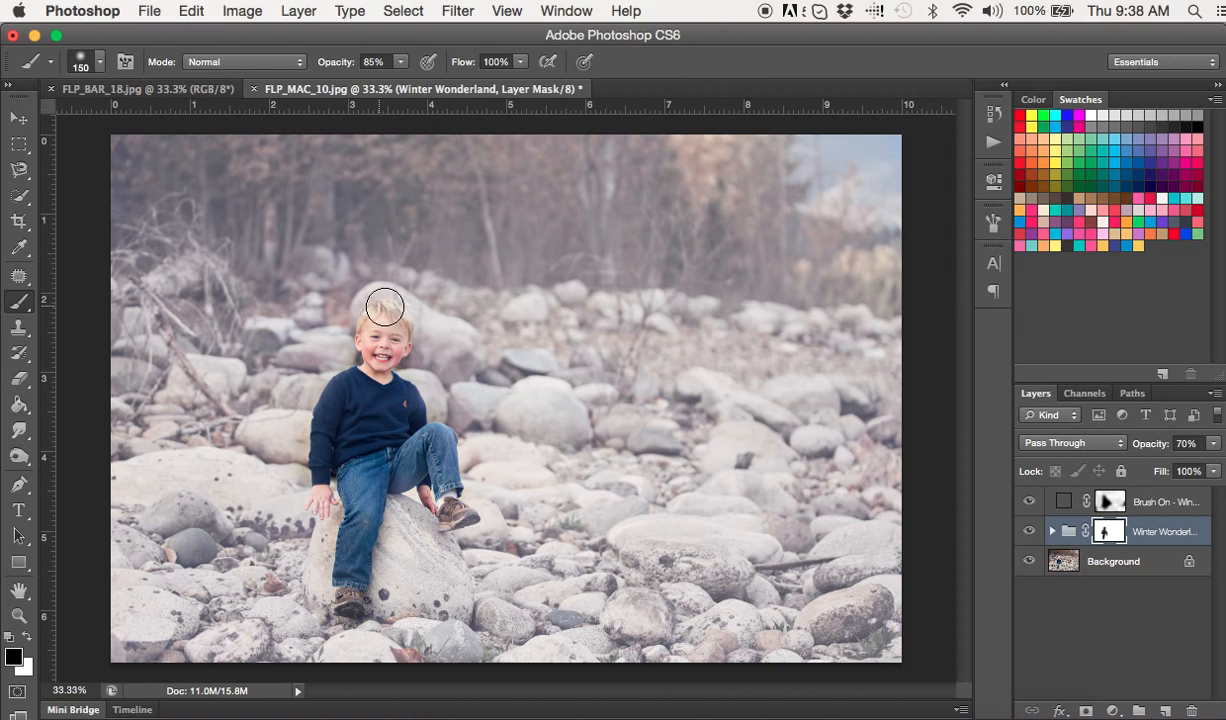
Mask the effect off the boy's head and shoulder using a 100 px brush, and set the Winter Wonderland group's opacity to 50%
key(bracketleft)
key(bracketleft)
key(bracketleft)
mouse_move(377, 325)
mouse_down()
mouse_move(366, 326)
mouse_move(372, 357)
mouse_move(416, 377)
mouse_up()
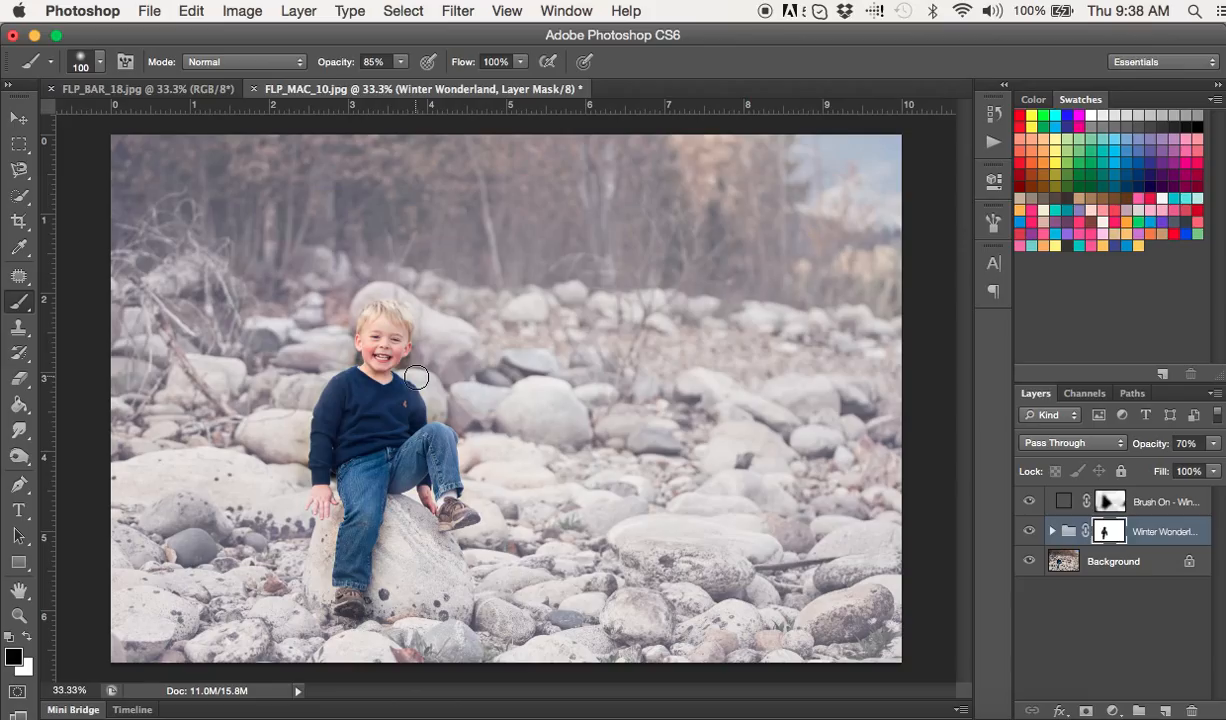
click(1212, 445)
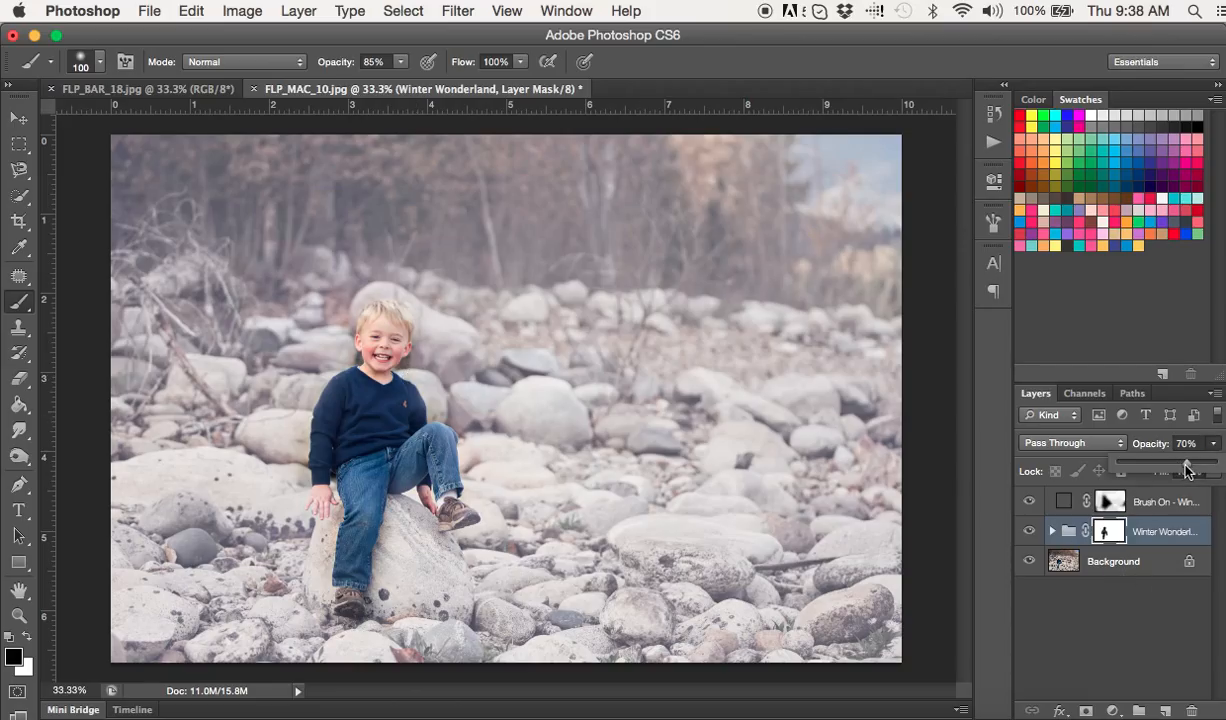
drag(1188, 467, 1170, 469)
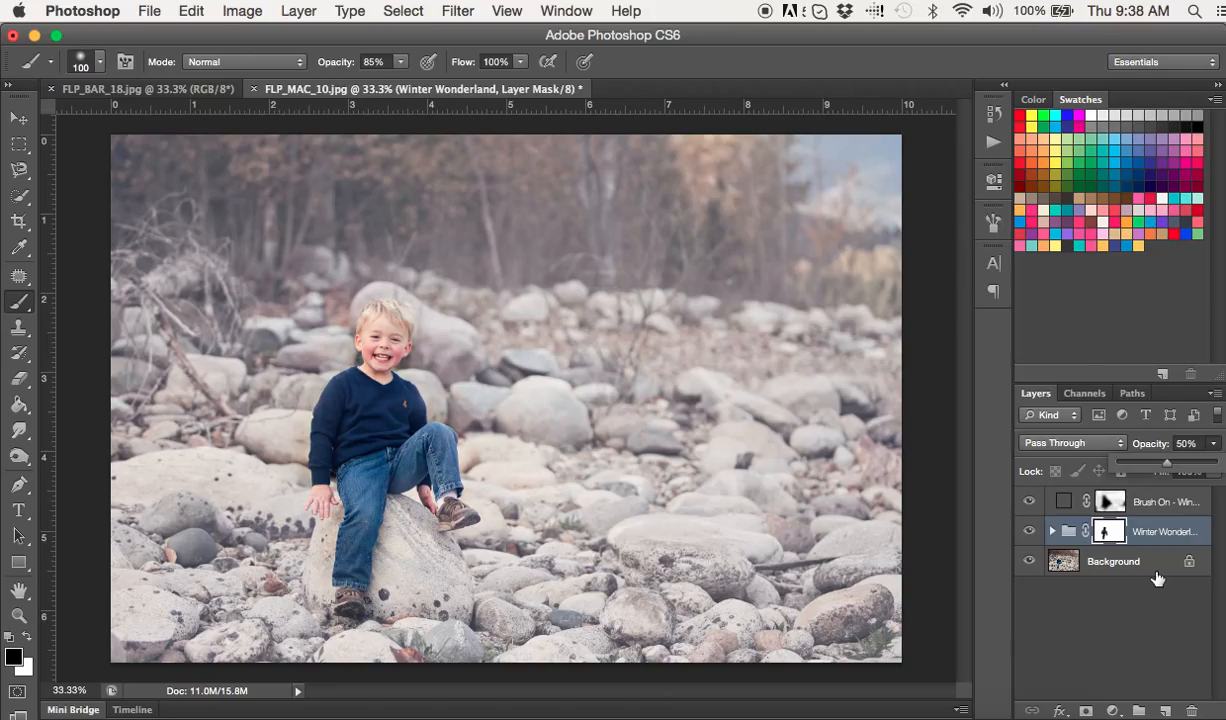
Run the Add Your Snow action and place Snow Overlay 4.jpg at its default size over the photo
click(994, 145)
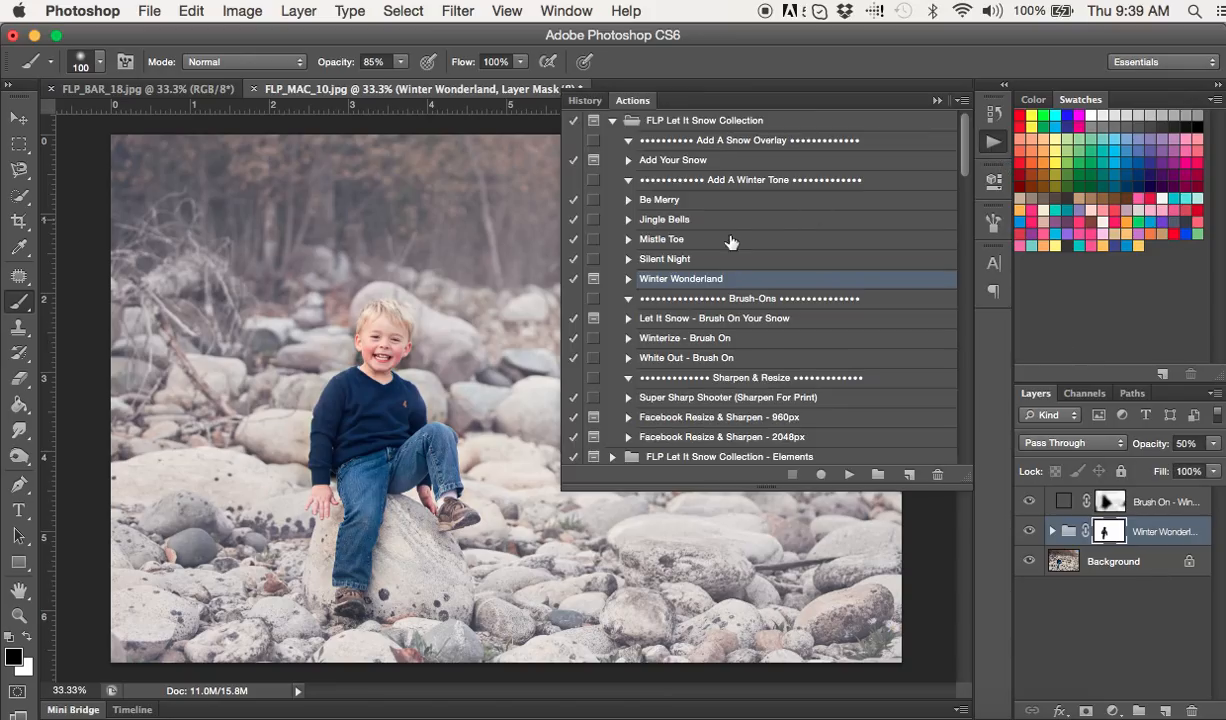
click(695, 163)
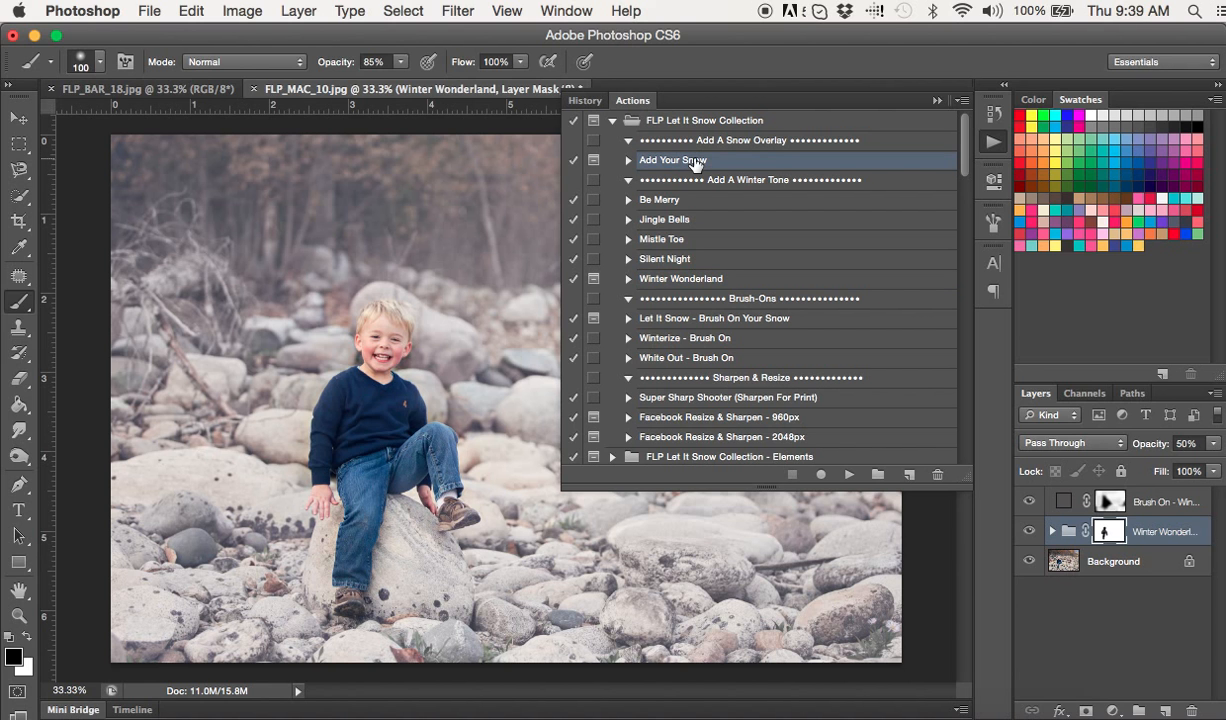
click(849, 476)
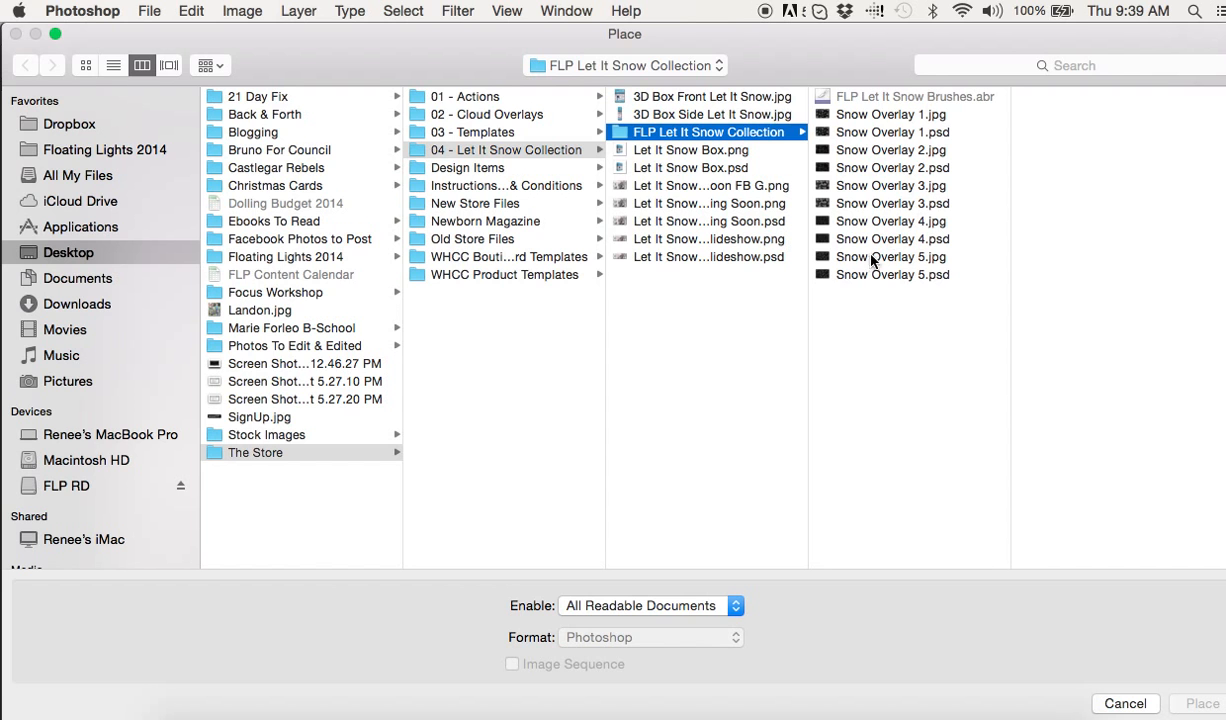
click(889, 225)
click(889, 226)
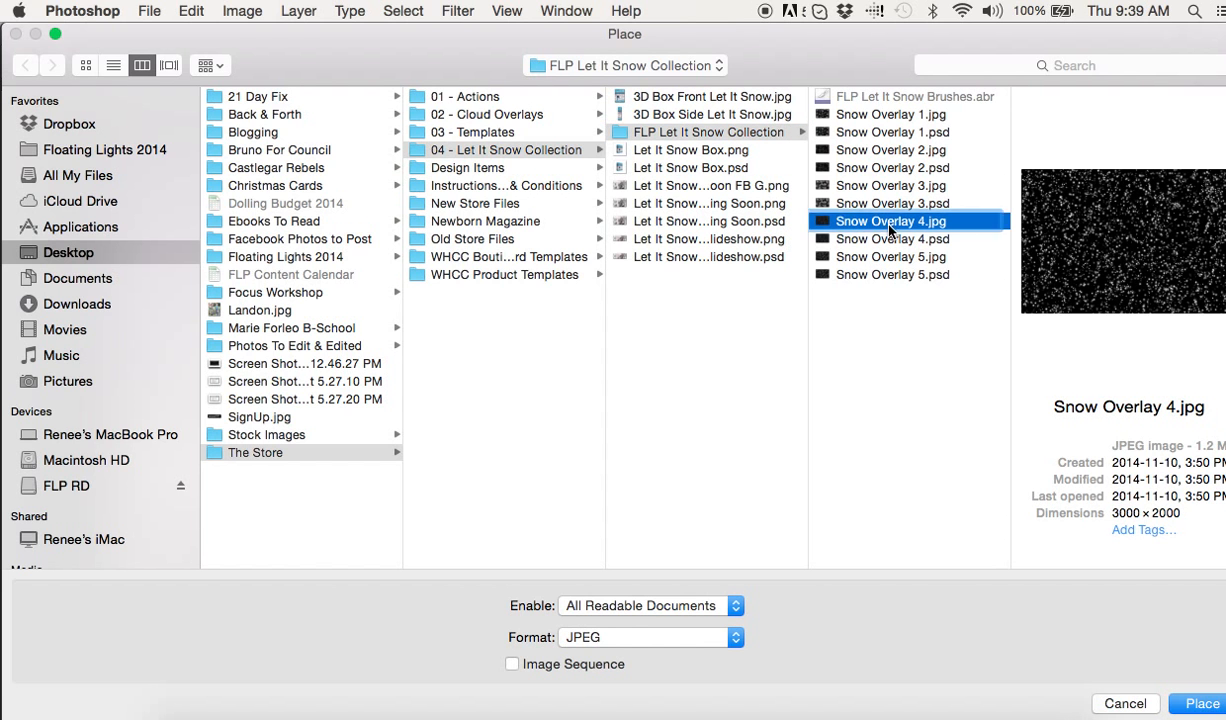
click(1196, 703)
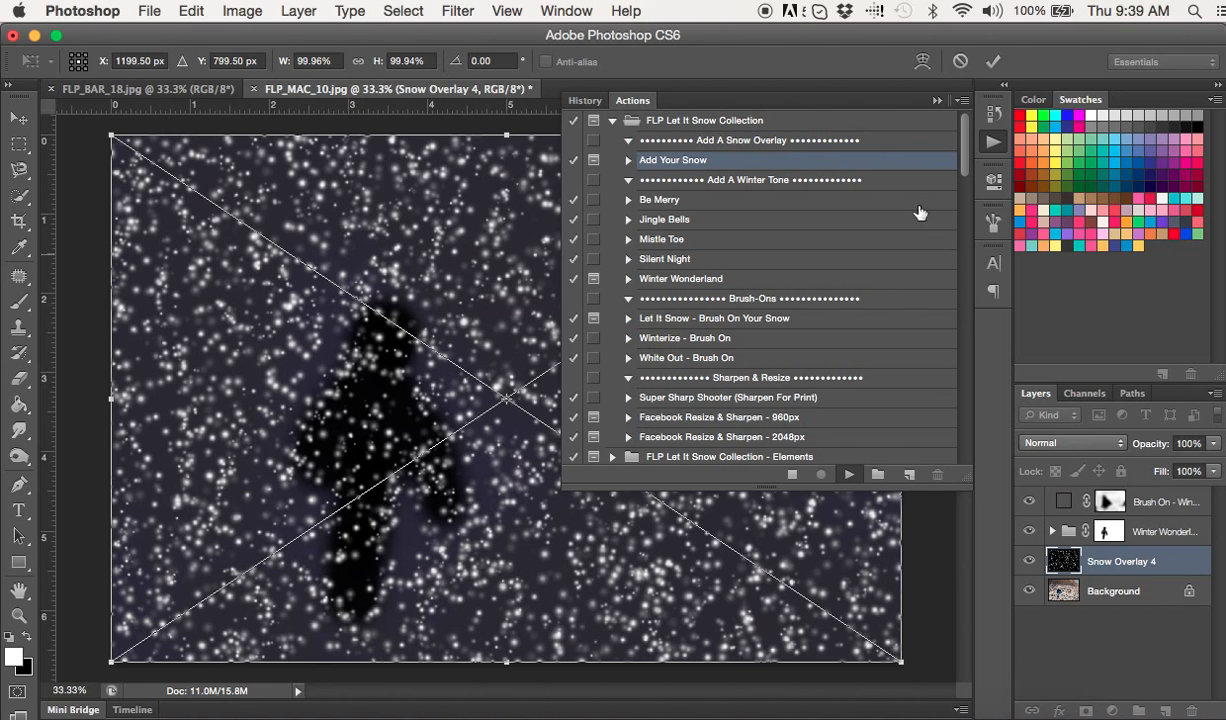
click(937, 101)
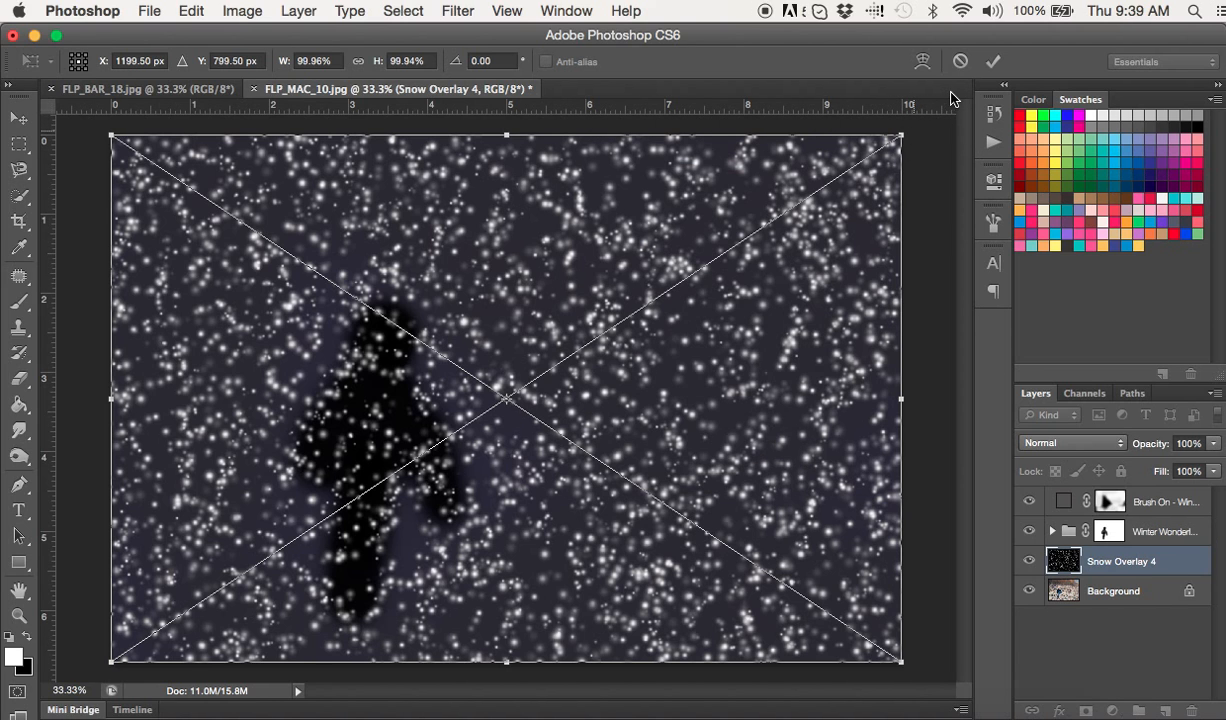
click(992, 62)
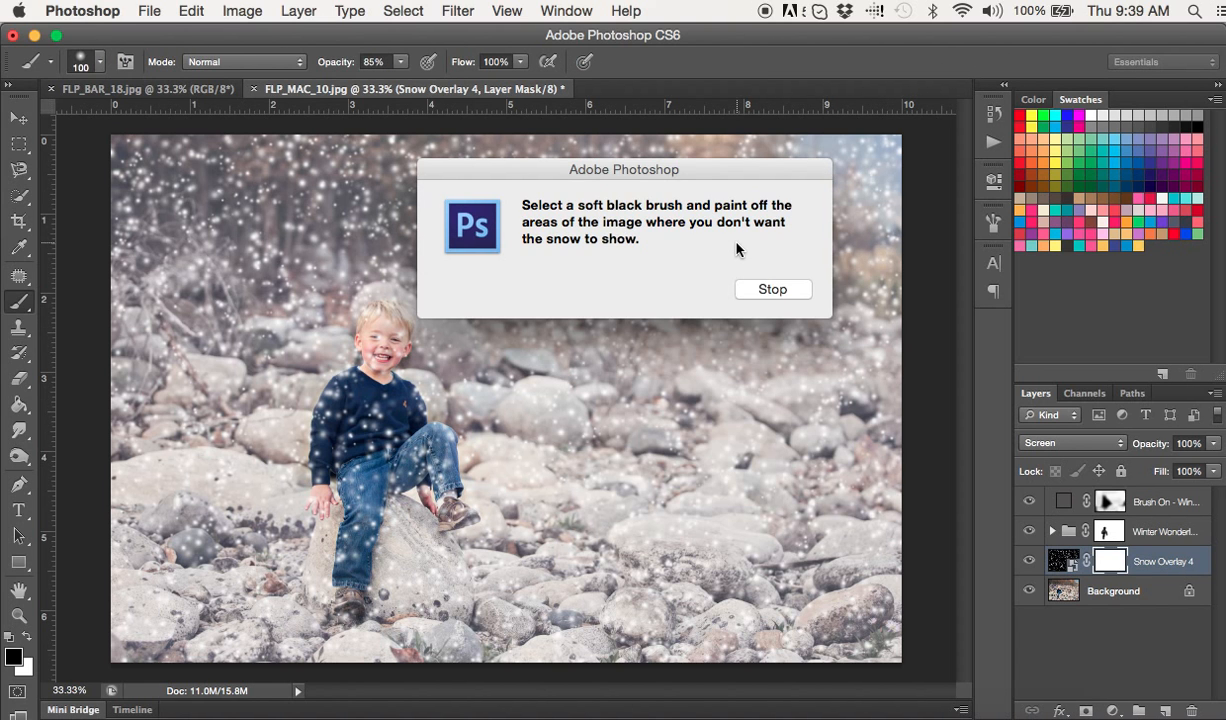
click(788, 294)
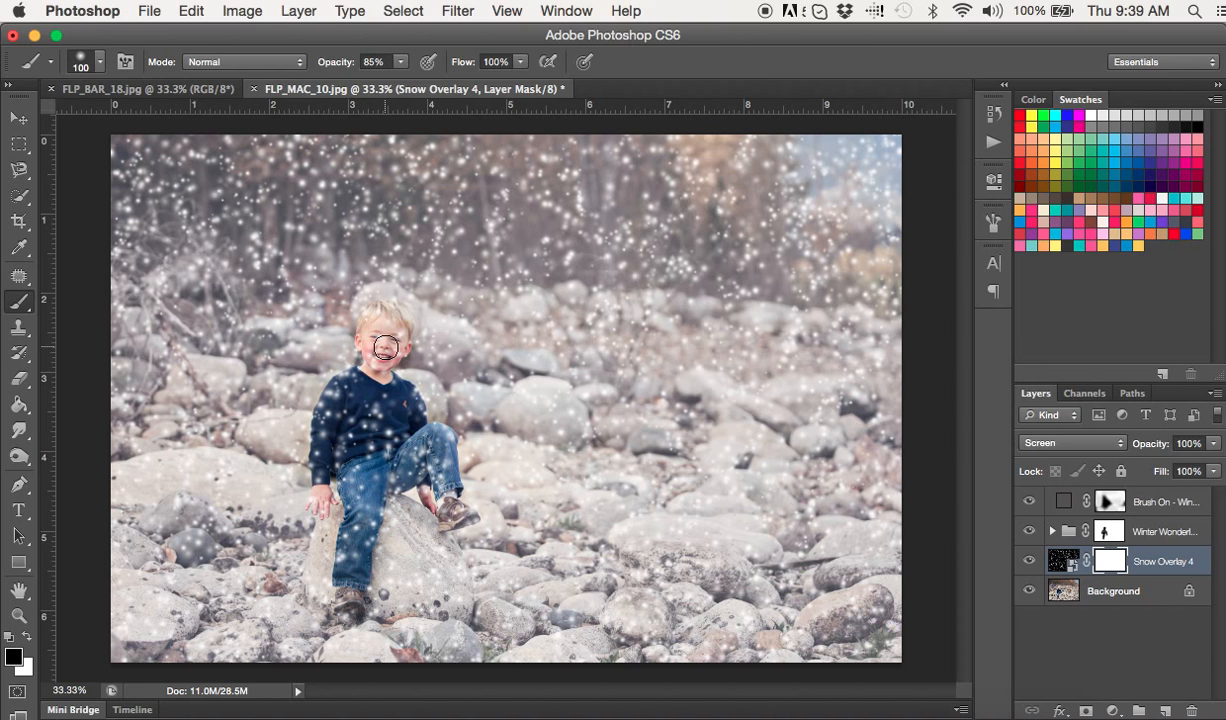
Paint the snow off the boy on the Snow Overlay 4 mask with a 175 px black brush
key(bracketright)
key(bracketright)
key(bracketright)
mouse_move(388, 336)
mouse_down()
mouse_move(326, 474)
mouse_move(343, 407)
mouse_move(367, 399)
mouse_move(375, 476)
mouse_move(395, 423)
mouse_move(408, 451)
mouse_move(437, 450)
mouse_move(448, 495)
mouse_move(431, 465)
mouse_move(406, 471)
mouse_move(372, 515)
mouse_move(329, 592)
mouse_up()
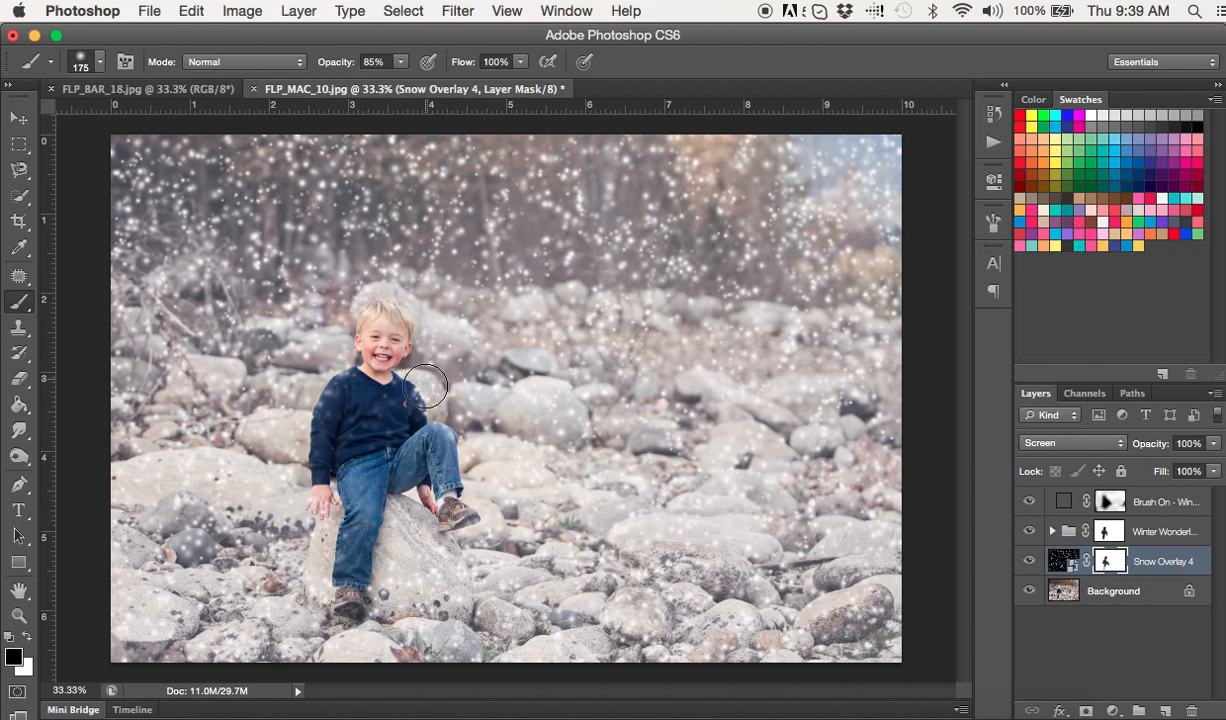
drag(409, 371, 418, 381)
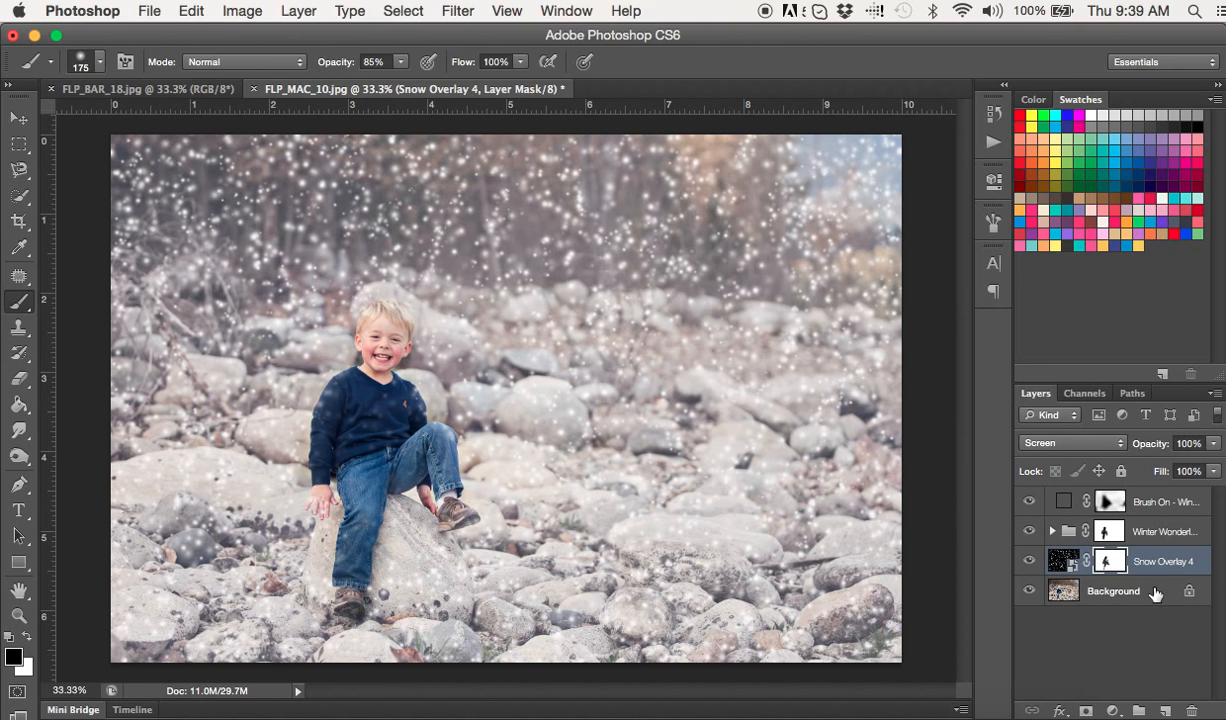
Hide the Snow Overlay 4 layer and run the Let It Snow - Brush On Your Snow action to add a paintable snow layer
click(1029, 561)
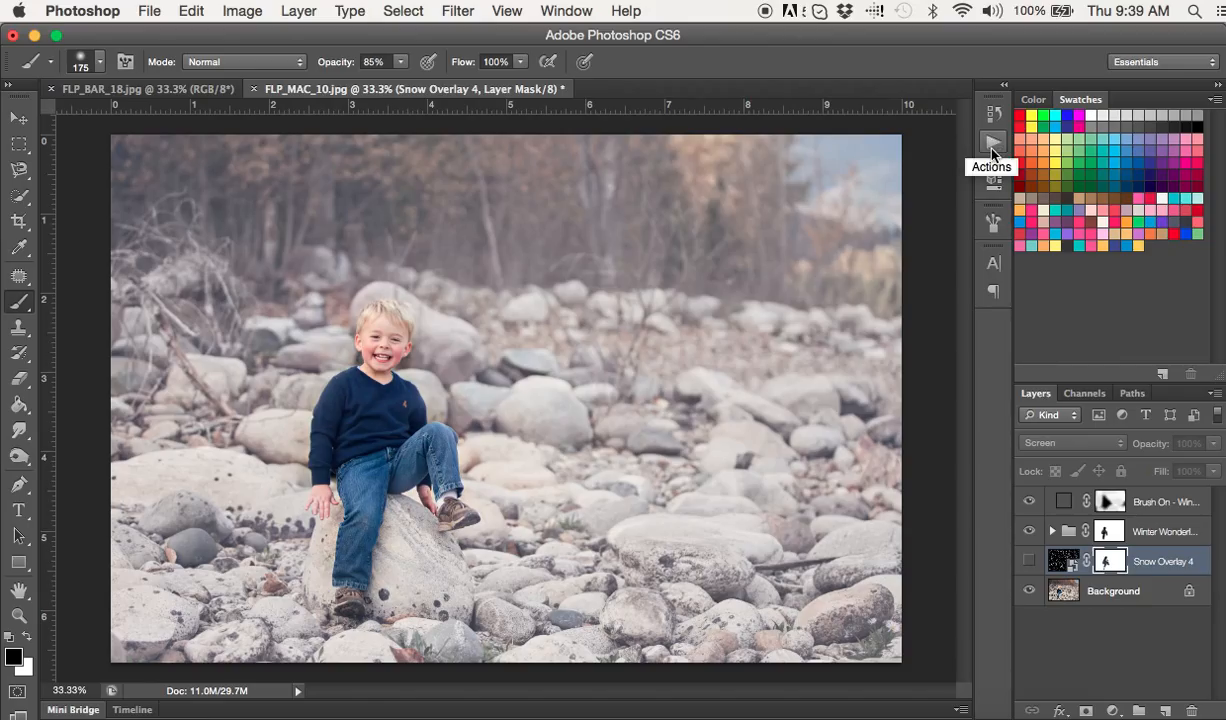
click(992, 147)
click(676, 320)
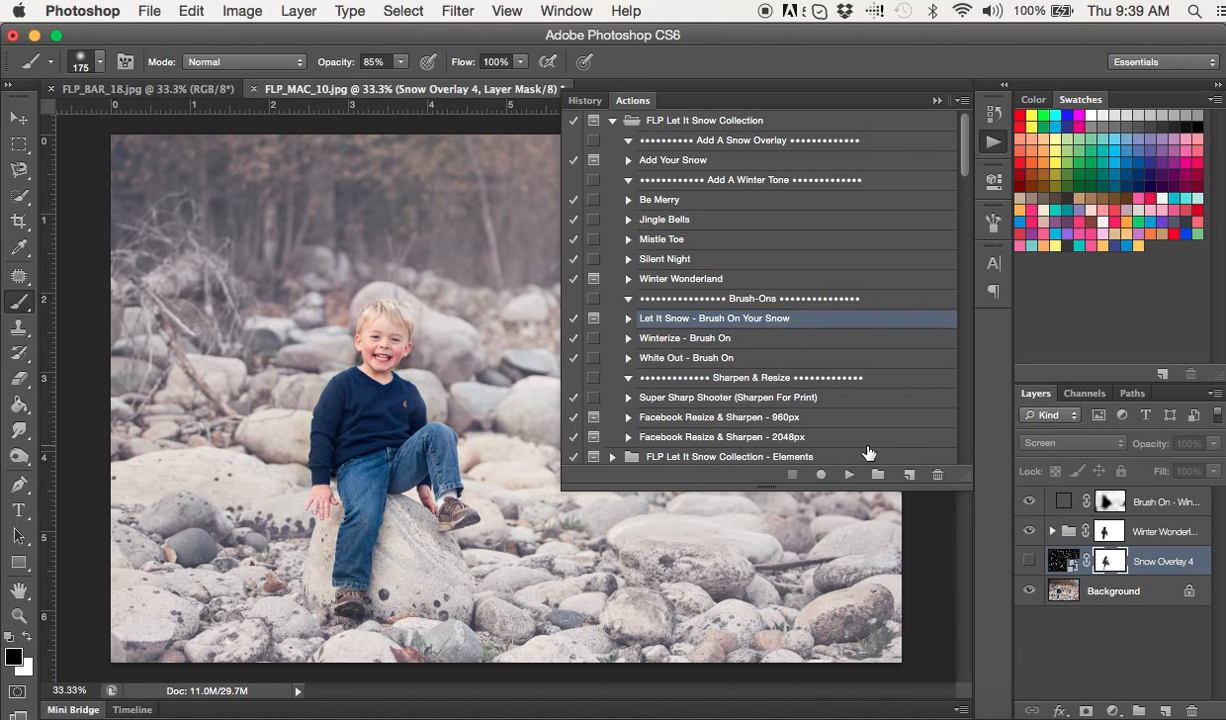
click(845, 474)
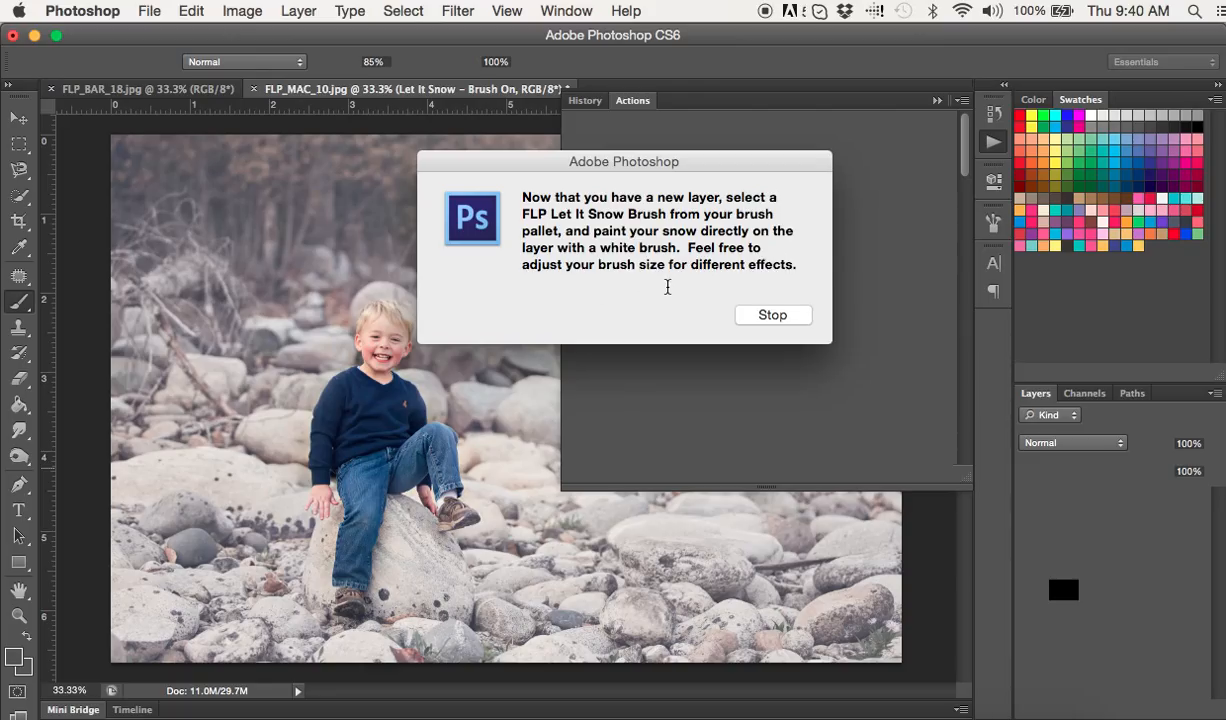
click(783, 318)
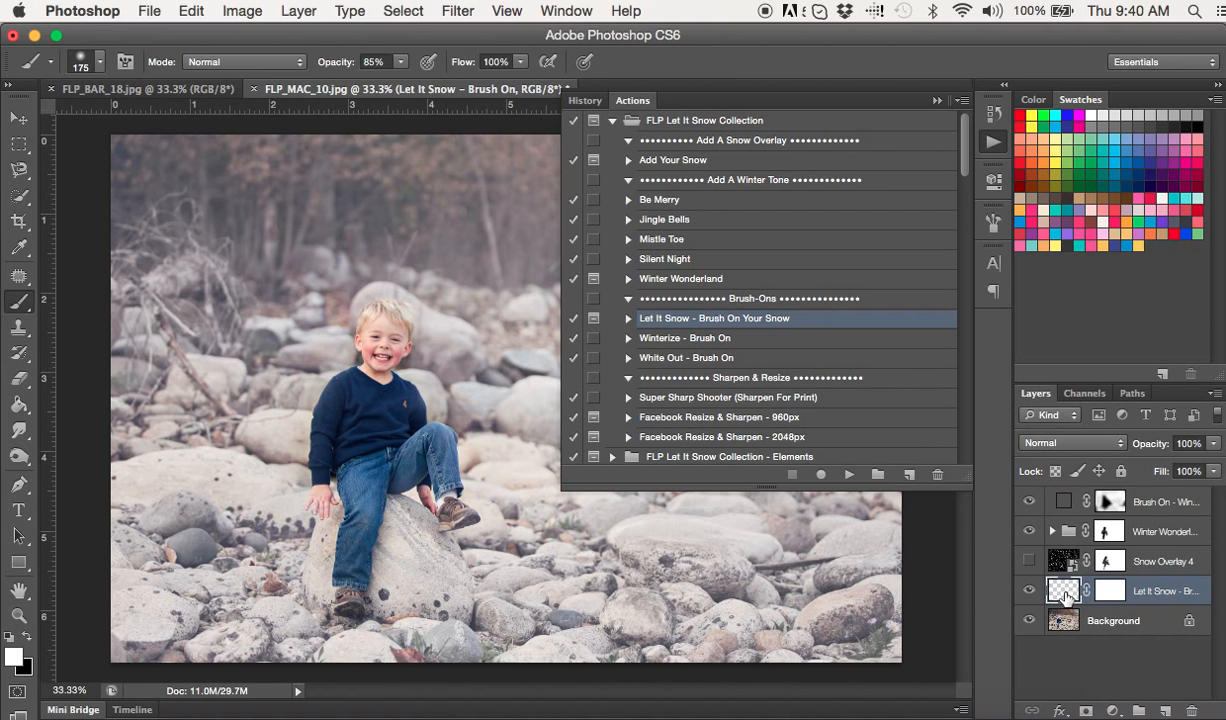
Choose the 90 px snow brush preset for the Let It Snow layer and collapse the actions list to uncover the photo
click(100, 62)
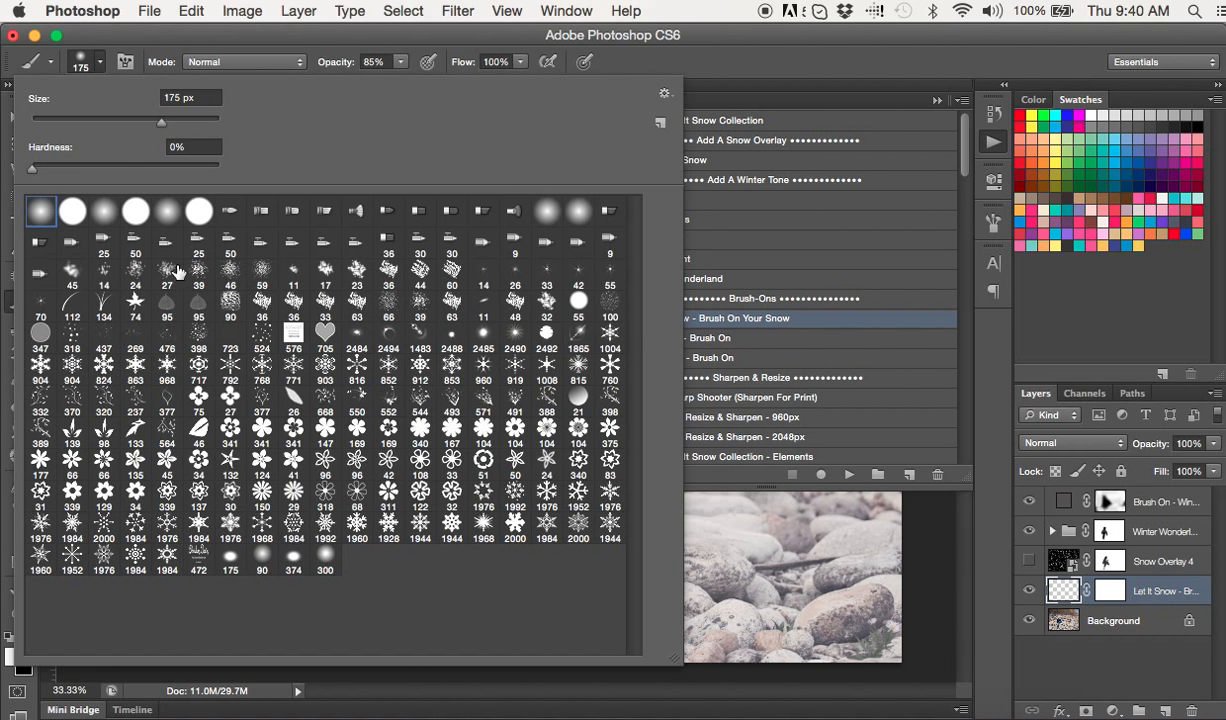
click(230, 557)
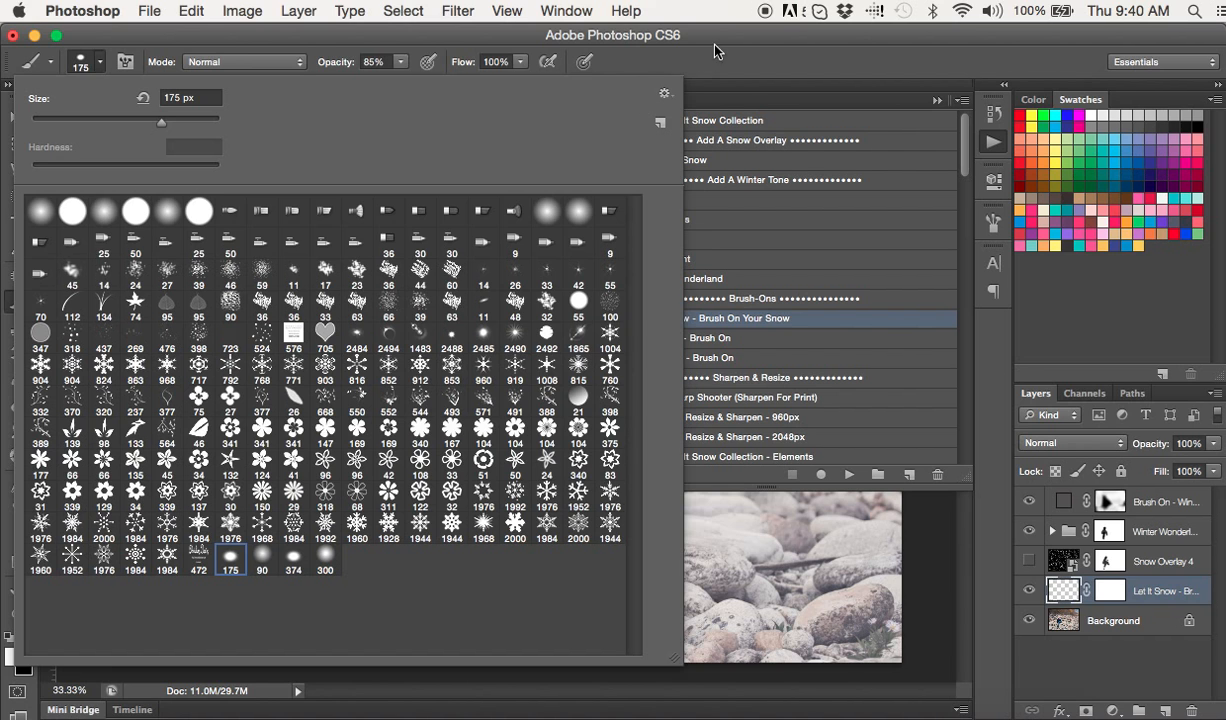
click(260, 556)
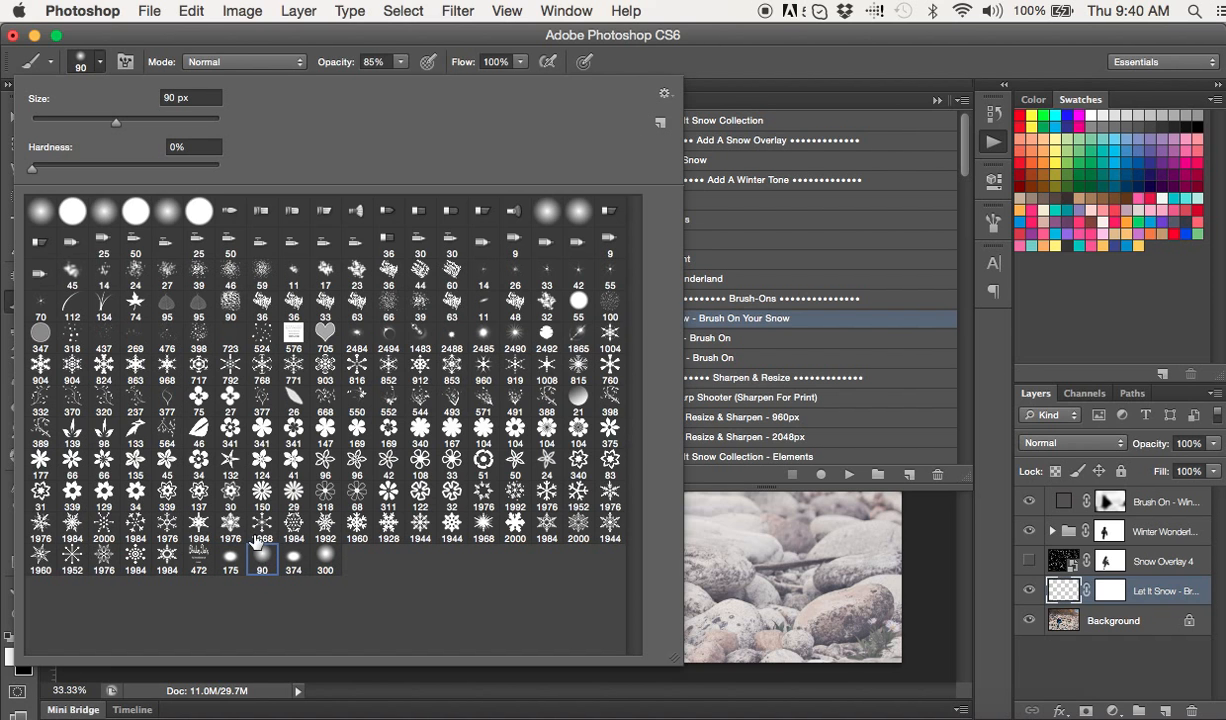
click(679, 70)
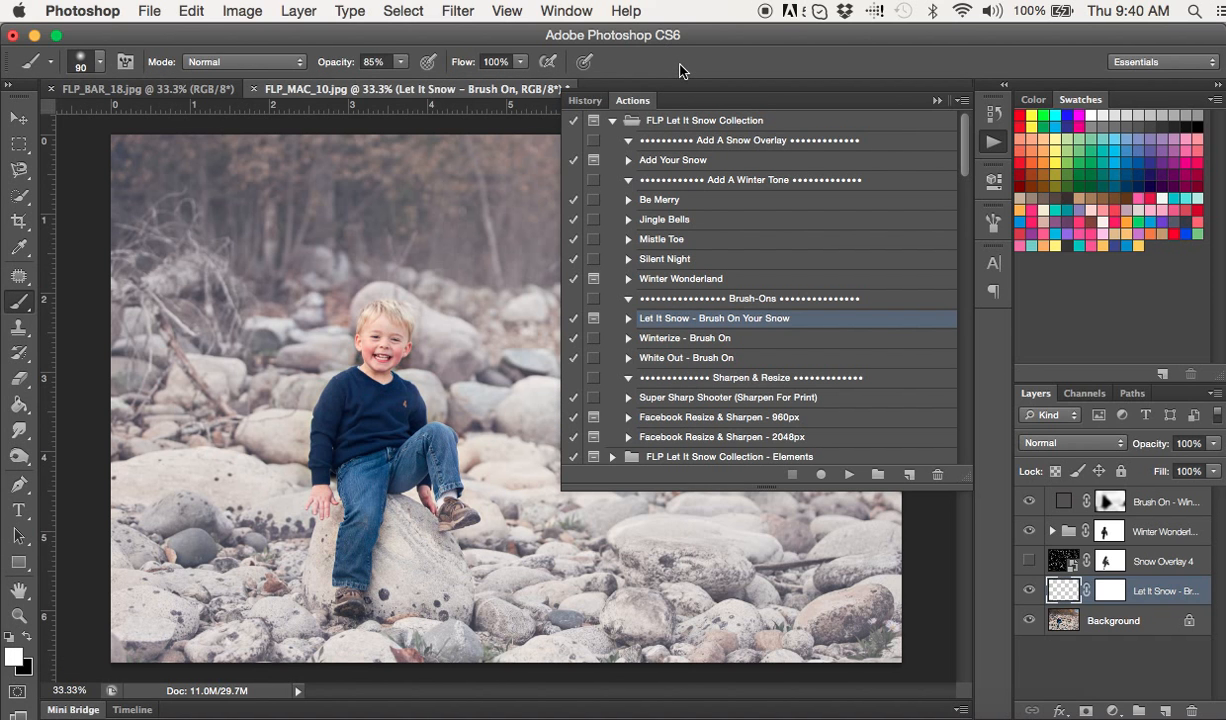
click(906, 100)
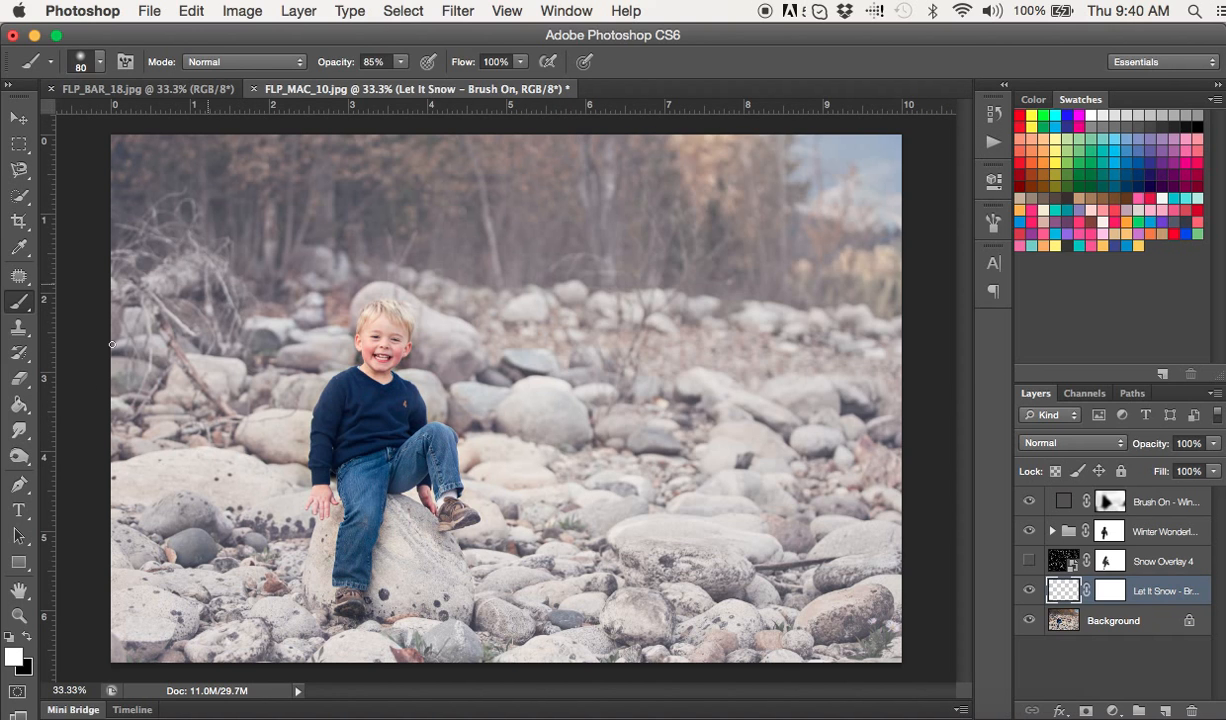
Paint white snowflakes across the trees, rocks and boy on the Let It Snow layer, reducing the brush to 80 and 60 px
mouse_move(155, 156)
mouse_down()
mouse_move(152, 318)
mouse_move(228, 170)
mouse_move(228, 225)
mouse_up()
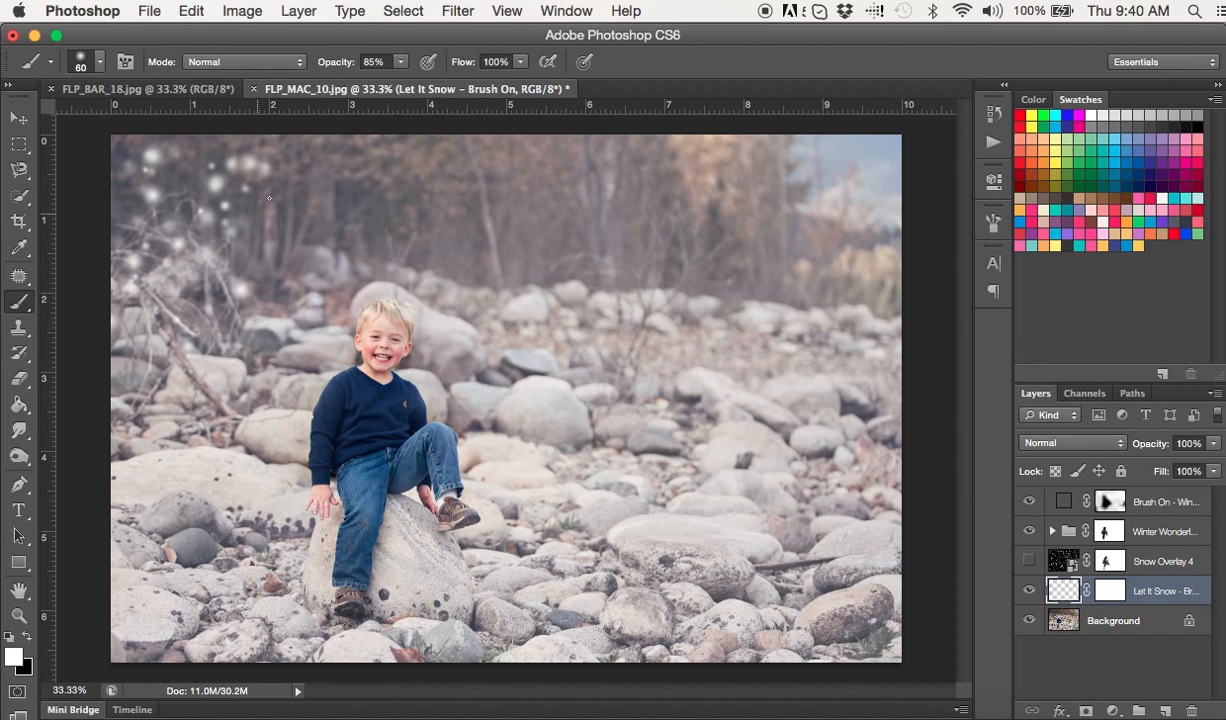
mouse_move(314, 190)
mouse_down()
mouse_move(370, 153)
mouse_move(420, 170)
mouse_up()
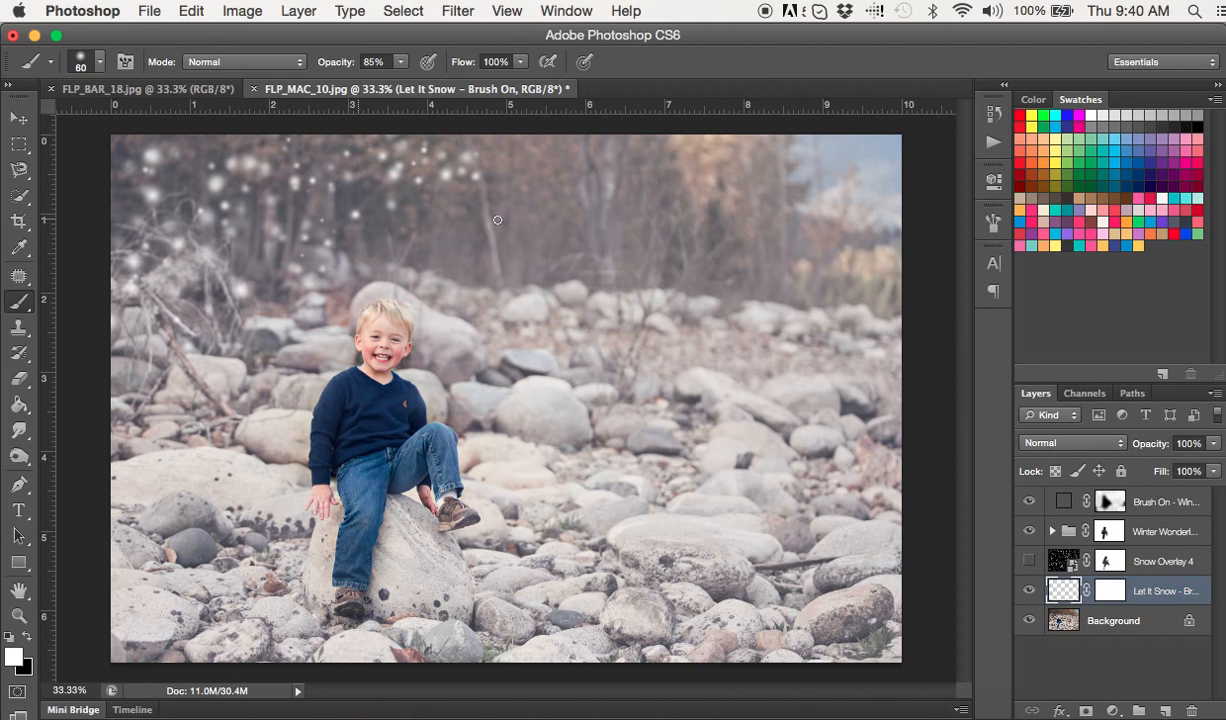
mouse_move(497, 220)
mouse_down()
mouse_move(482, 266)
mouse_move(476, 301)
mouse_move(636, 321)
mouse_up()
mouse_move(690, 185)
mouse_down()
mouse_move(720, 230)
mouse_move(700, 345)
mouse_move(575, 400)
mouse_up()
drag(602, 250, 676, 262)
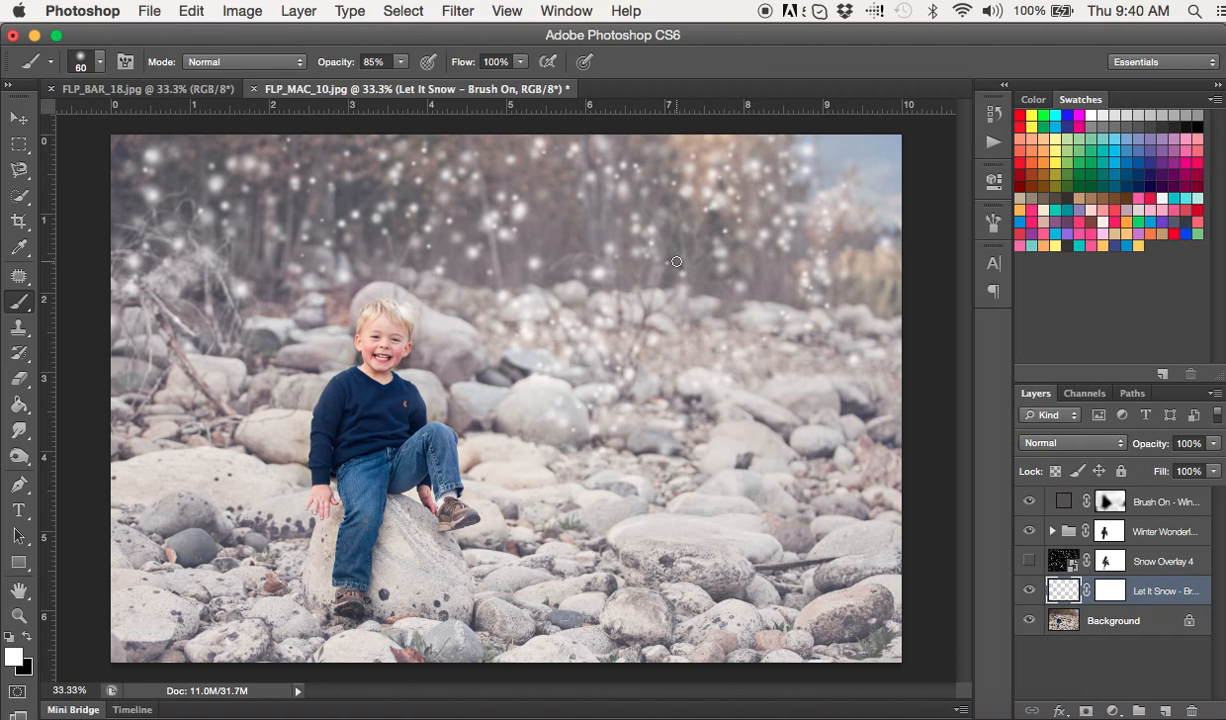
drag(932, 382, 820, 395)
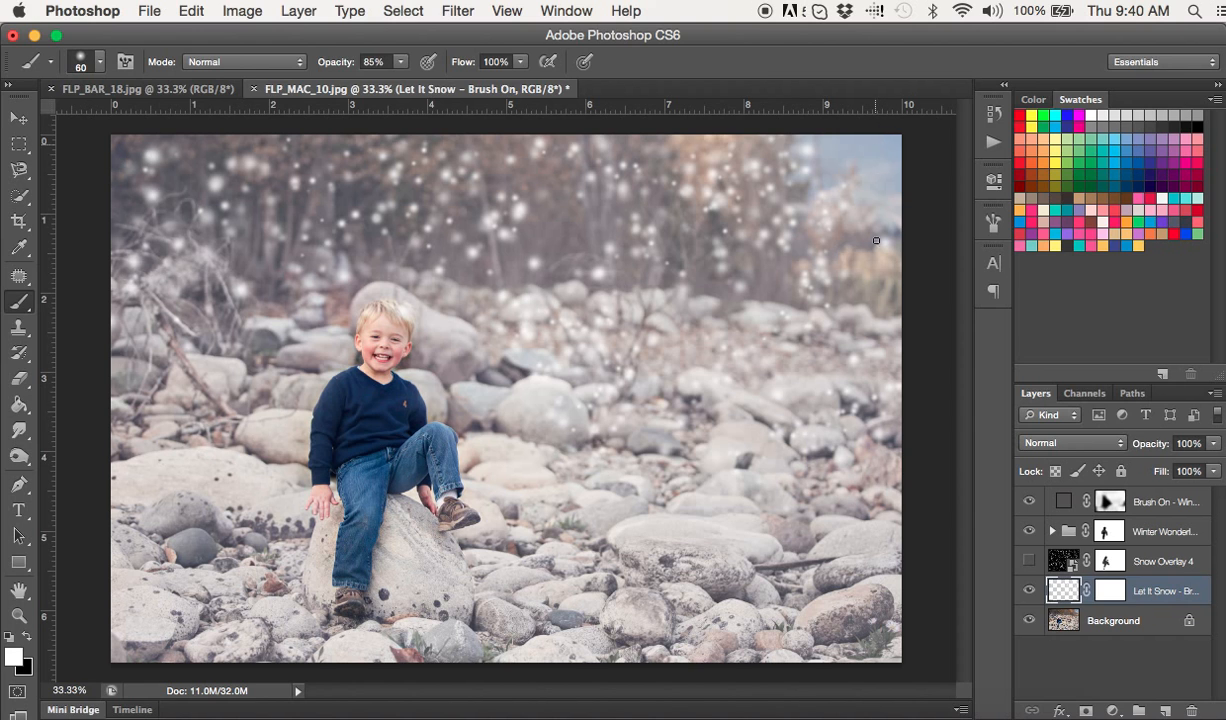
drag(876, 240, 845, 180)
mouse_move(858, 605)
mouse_down()
mouse_move(760, 550)
mouse_move(598, 515)
mouse_move(550, 655)
mouse_up()
mouse_move(479, 362)
mouse_down()
mouse_move(500, 450)
mouse_move(537, 477)
mouse_up()
drag(374, 369, 299, 441)
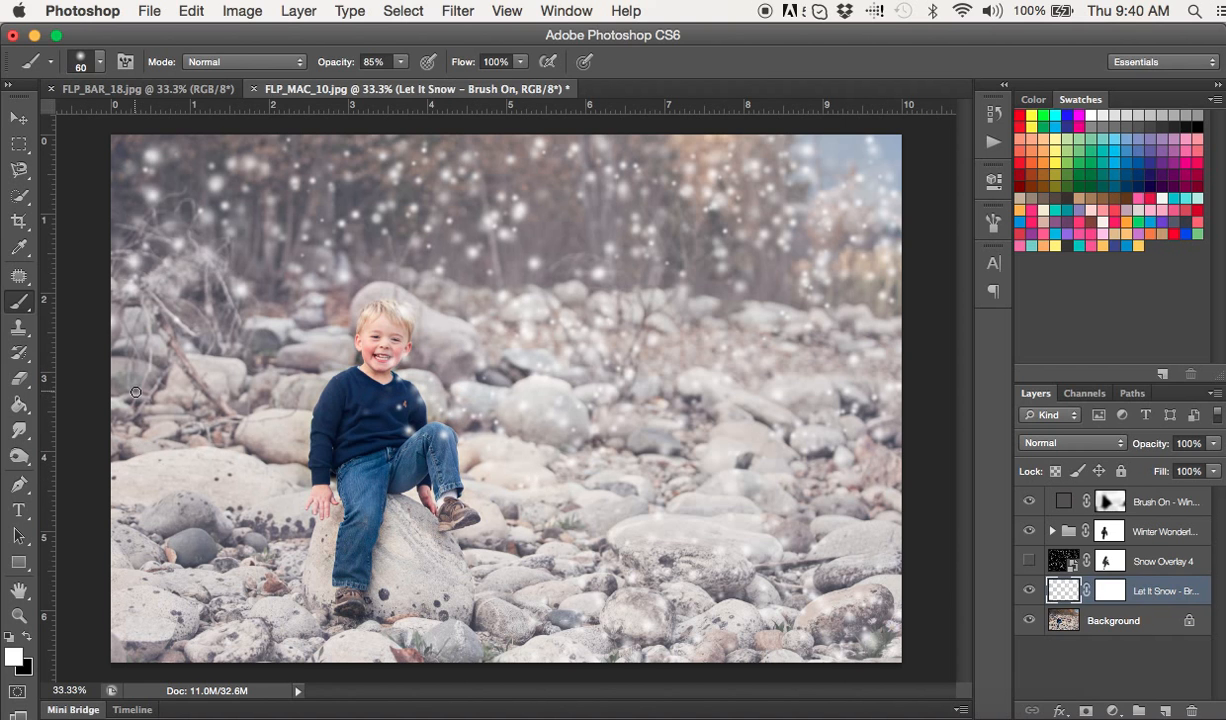
mouse_move(136, 392)
mouse_down()
mouse_move(130, 510)
mouse_move(290, 510)
mouse_move(328, 330)
mouse_move(380, 520)
mouse_move(400, 505)
mouse_move(532, 624)
mouse_up()
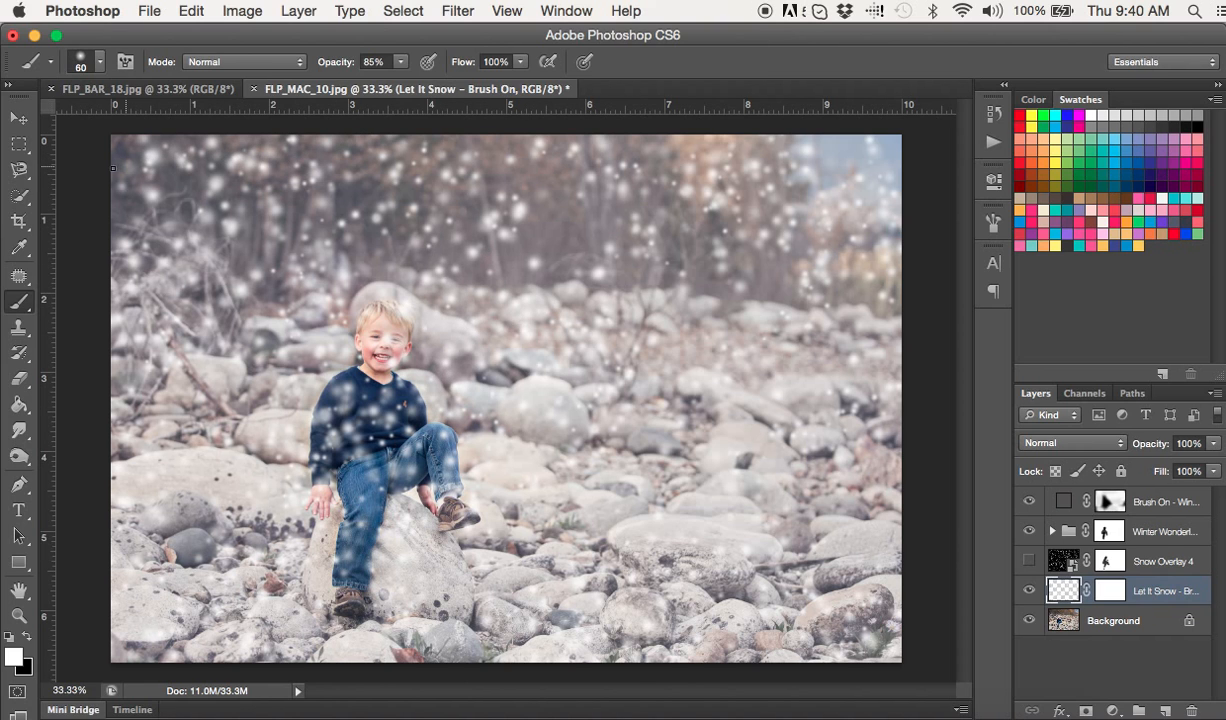
Paint the snow off the boy's face and clothes on the Let It Snow layer mask with a soft black 60 px brush
click(1114, 594)
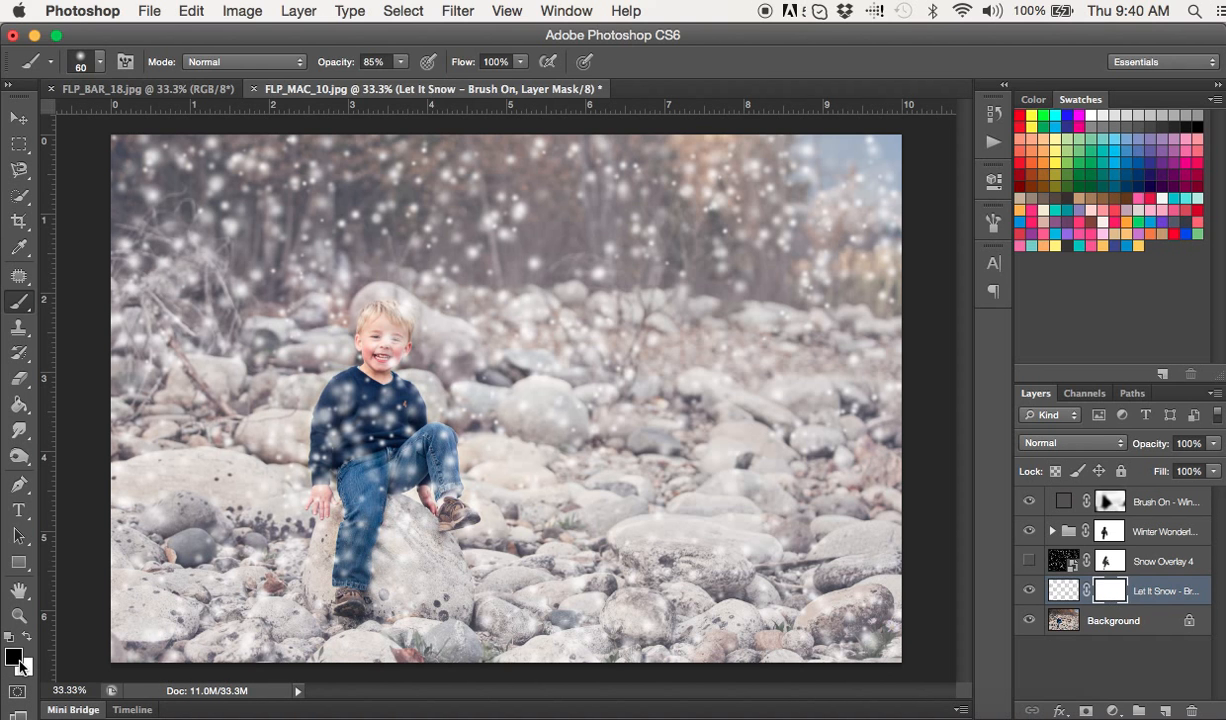
click(99, 61)
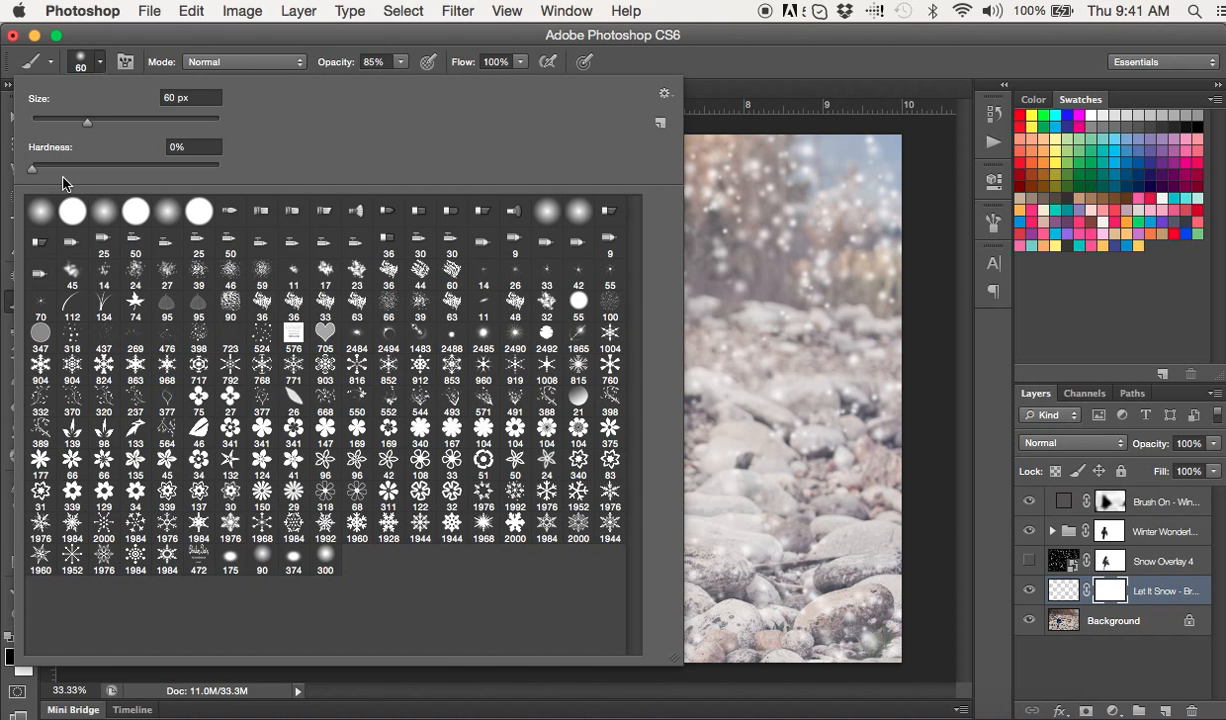
click(672, 53)
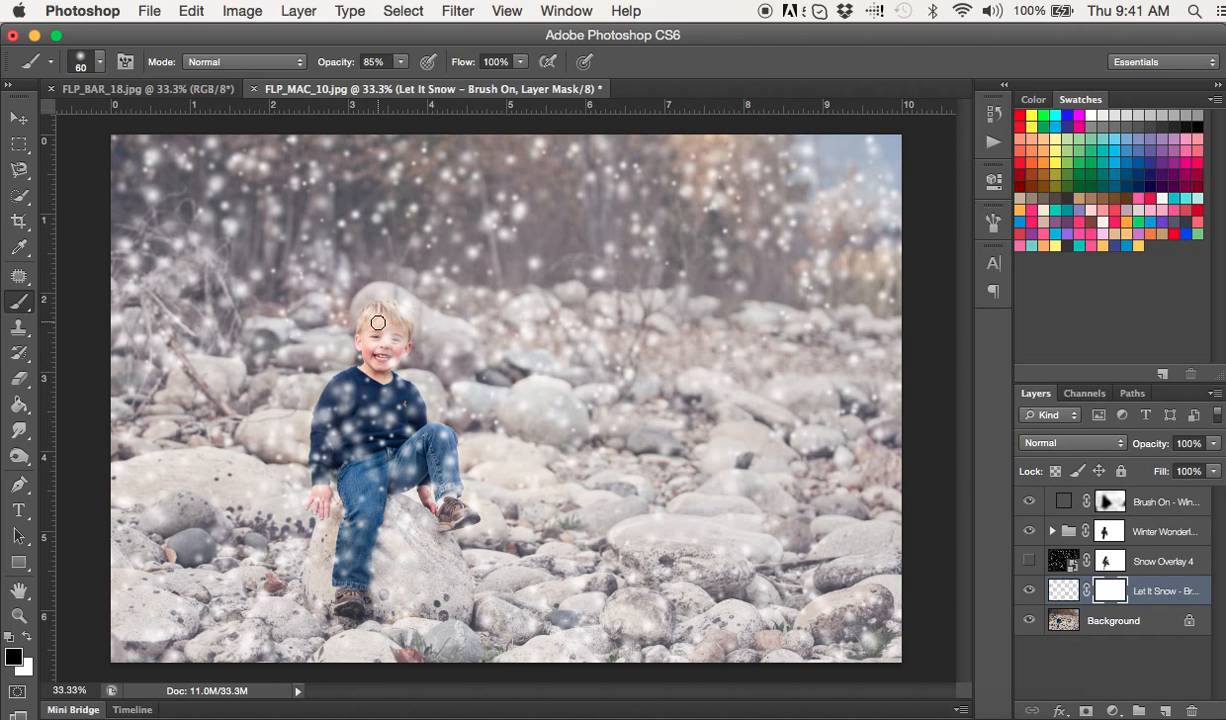
mouse_move(380, 357)
mouse_down()
mouse_move(367, 316)
mouse_move(378, 393)
mouse_move(329, 393)
mouse_move(308, 492)
mouse_move(339, 399)
mouse_move(338, 458)
mouse_move(358, 462)
mouse_move(374, 373)
mouse_move(363, 433)
mouse_move(389, 462)
mouse_move(409, 399)
mouse_move(407, 463)
mouse_move(411, 401)
mouse_move(388, 391)
mouse_move(388, 496)
mouse_move(432, 433)
mouse_move(453, 470)
mouse_move(453, 520)
mouse_move(444, 464)
mouse_move(388, 456)
mouse_move(359, 551)
mouse_move(403, 339)
mouse_move(367, 355)
mouse_up()
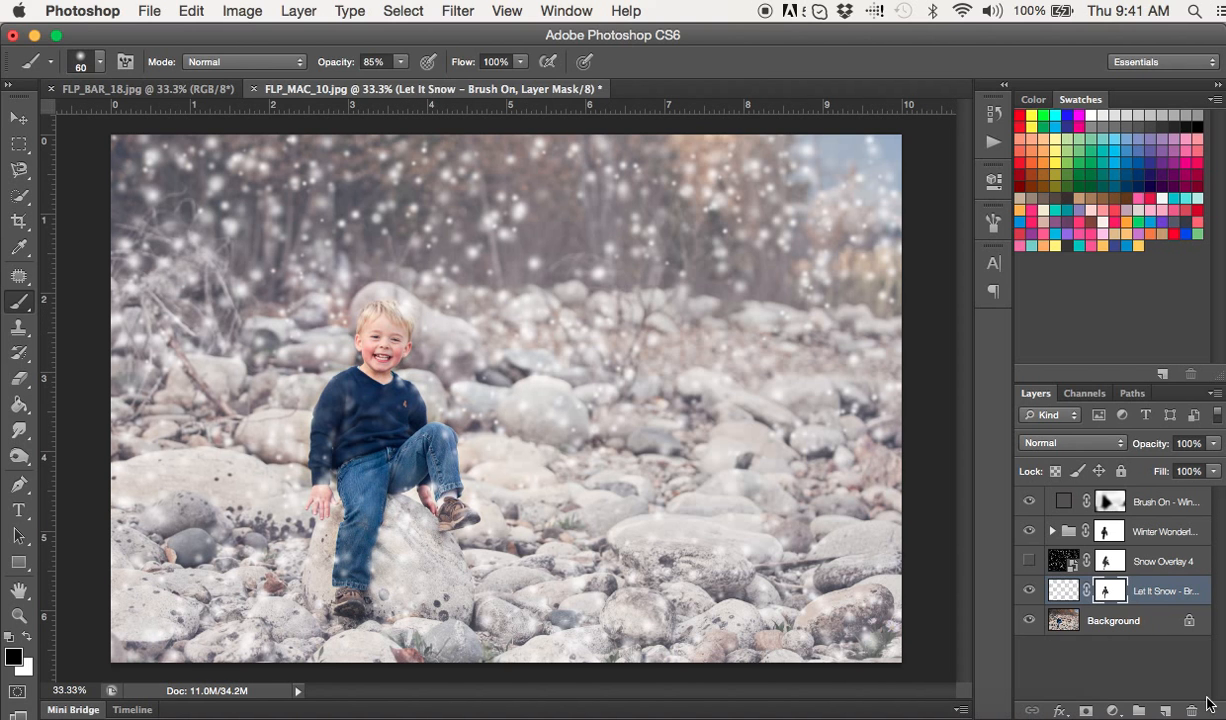
Hide all effect layers to view the original photo, and show the winter tone layers again with Snow Overlay 4 instead of the brushed snow
drag(1028, 593, 1033, 508)
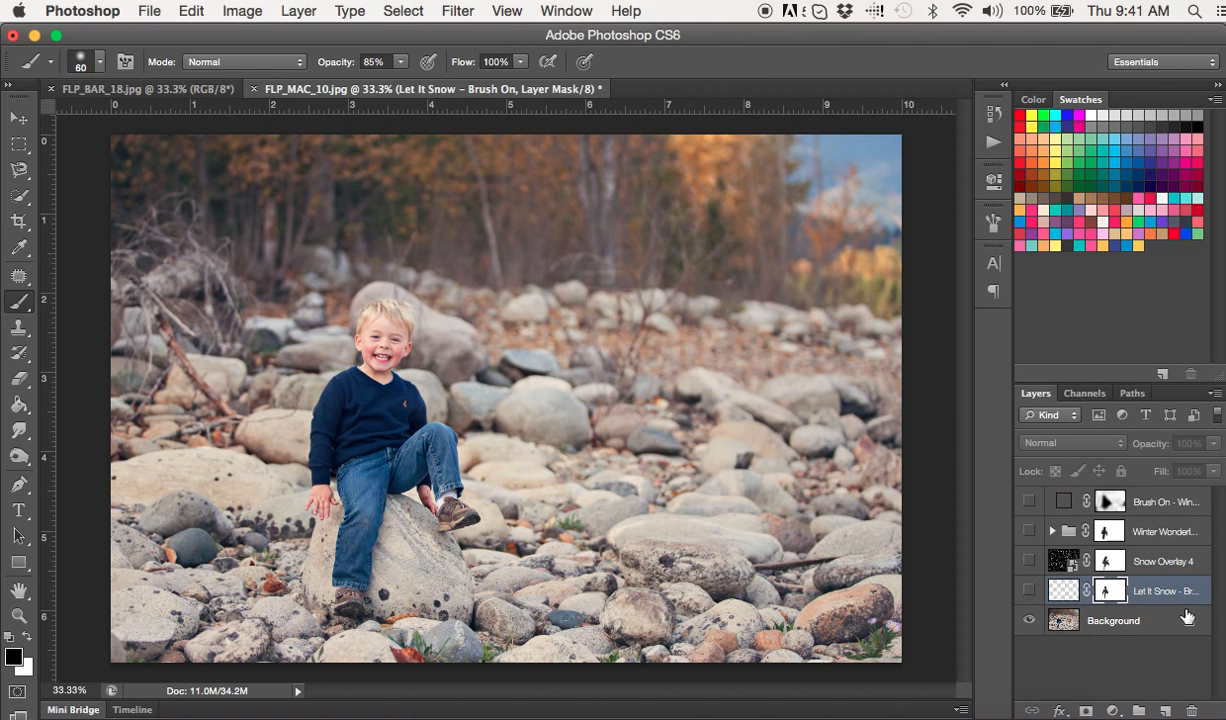
drag(1028, 508, 1030, 563)
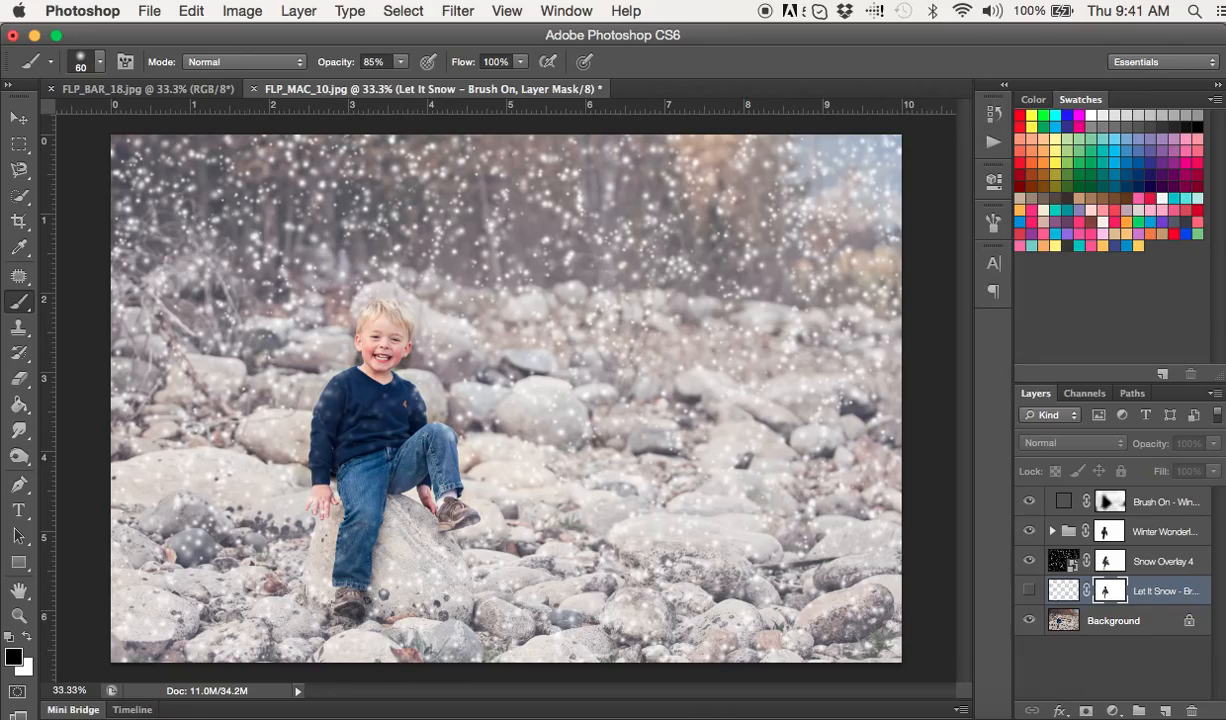